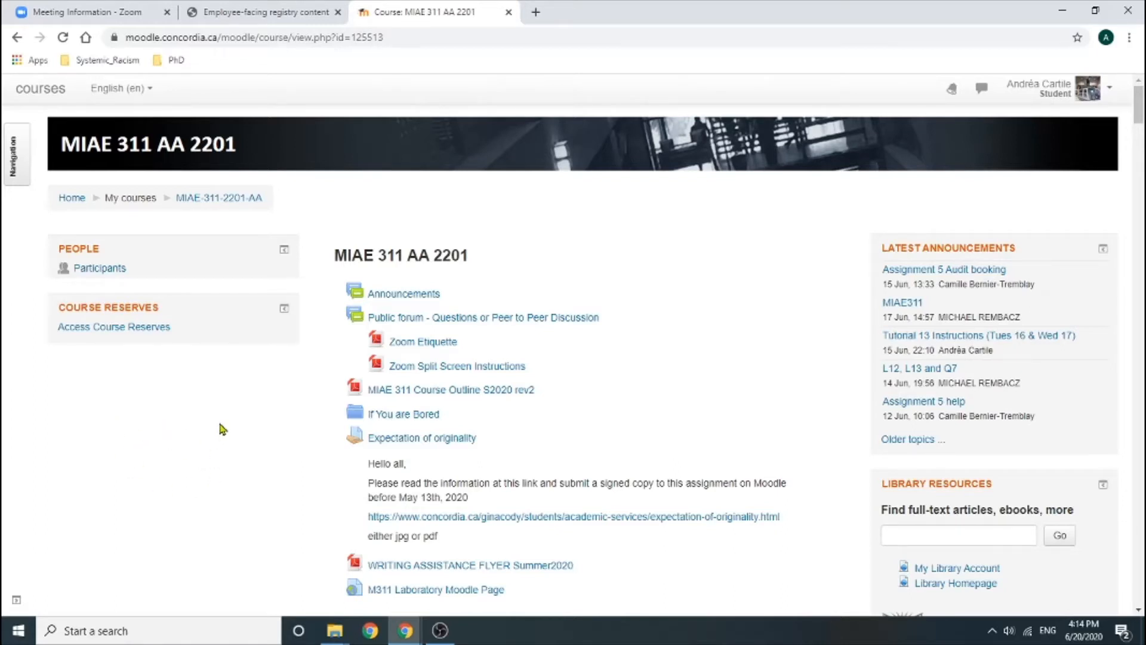
Review the MIAE 311 course page's opening materials, from the announcements and course outline down to the office hours and quizzes.
scroll(222, 428, "down", 1)
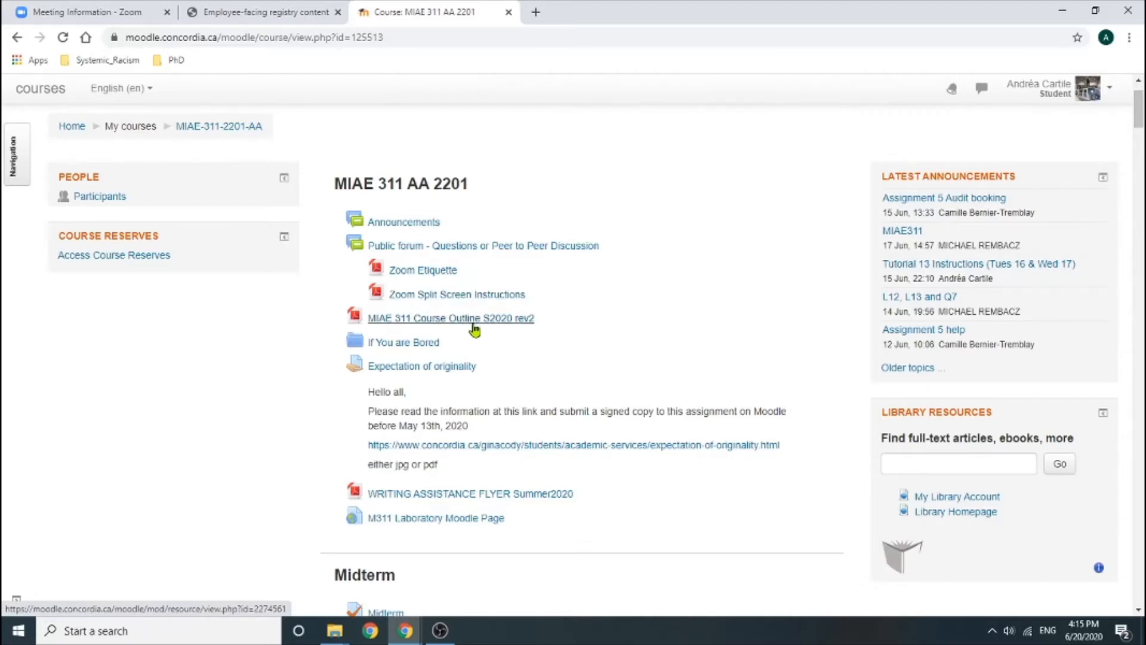
scroll(478, 327, "down", 1)
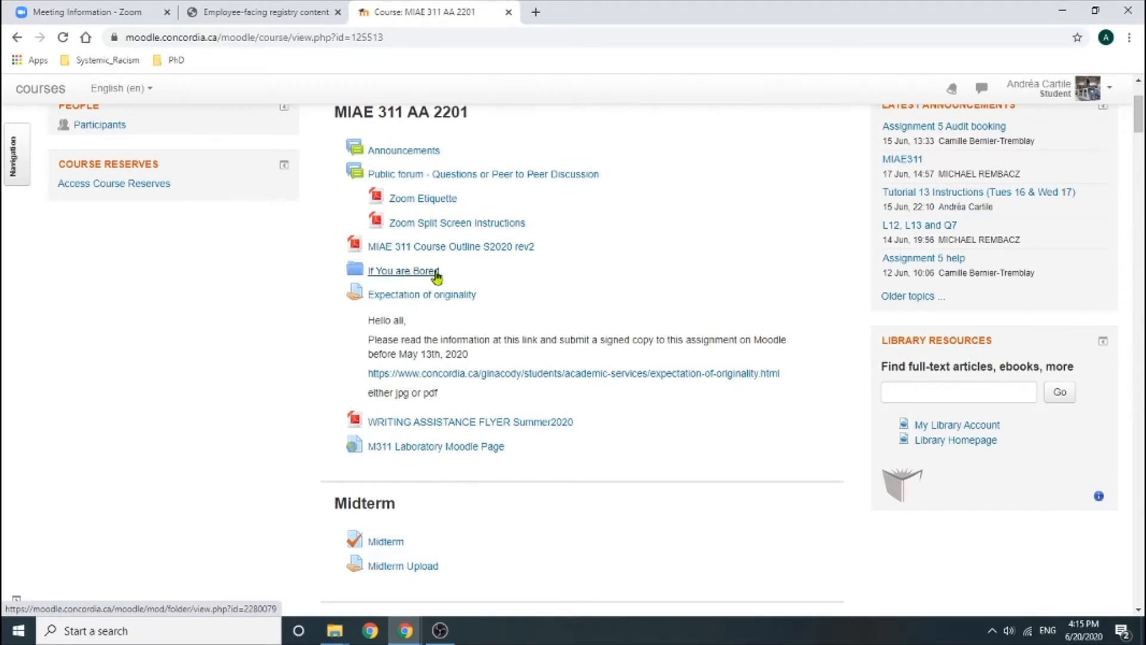
scroll(637, 368, "down", 2)
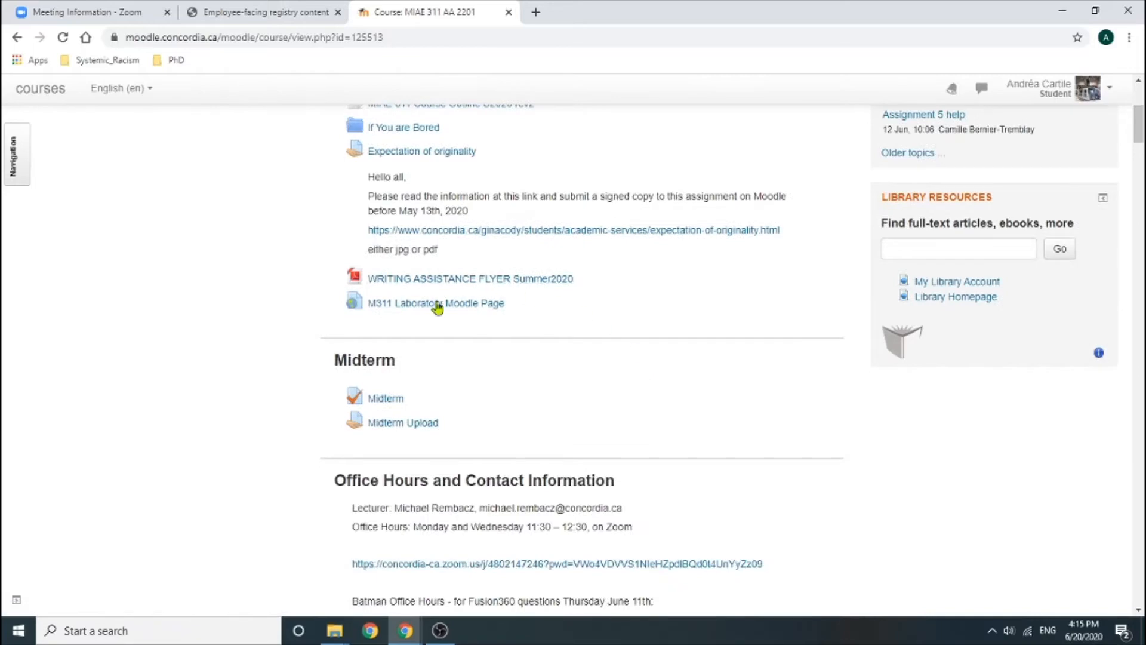
scroll(721, 370, "up", 4)
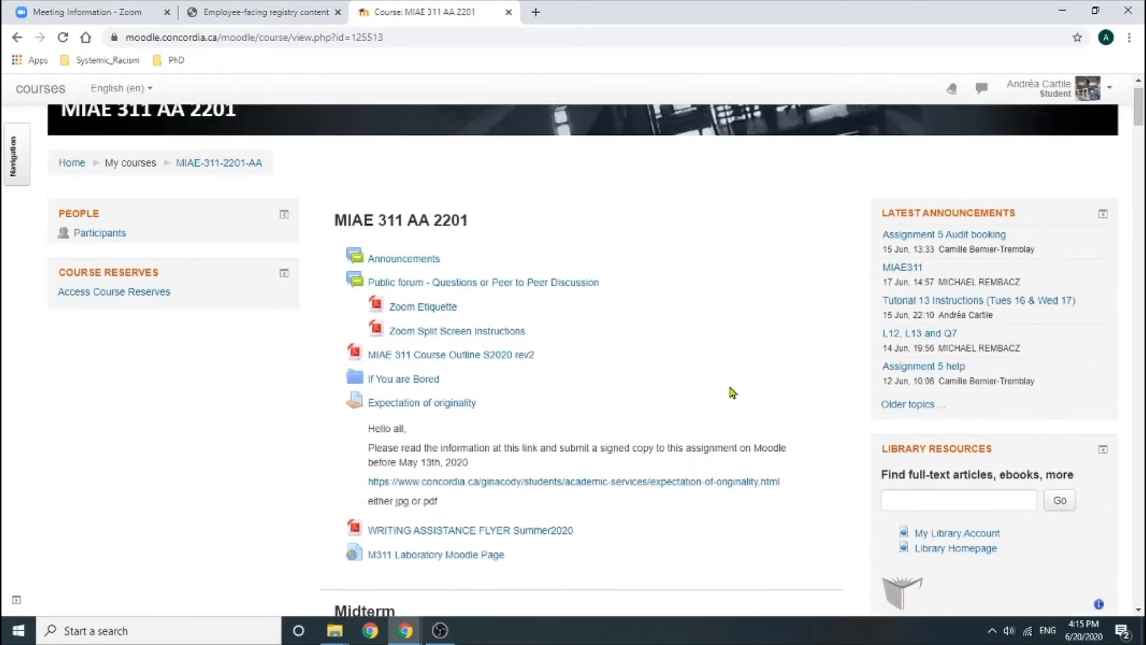
scroll(761, 320, "down", 1)
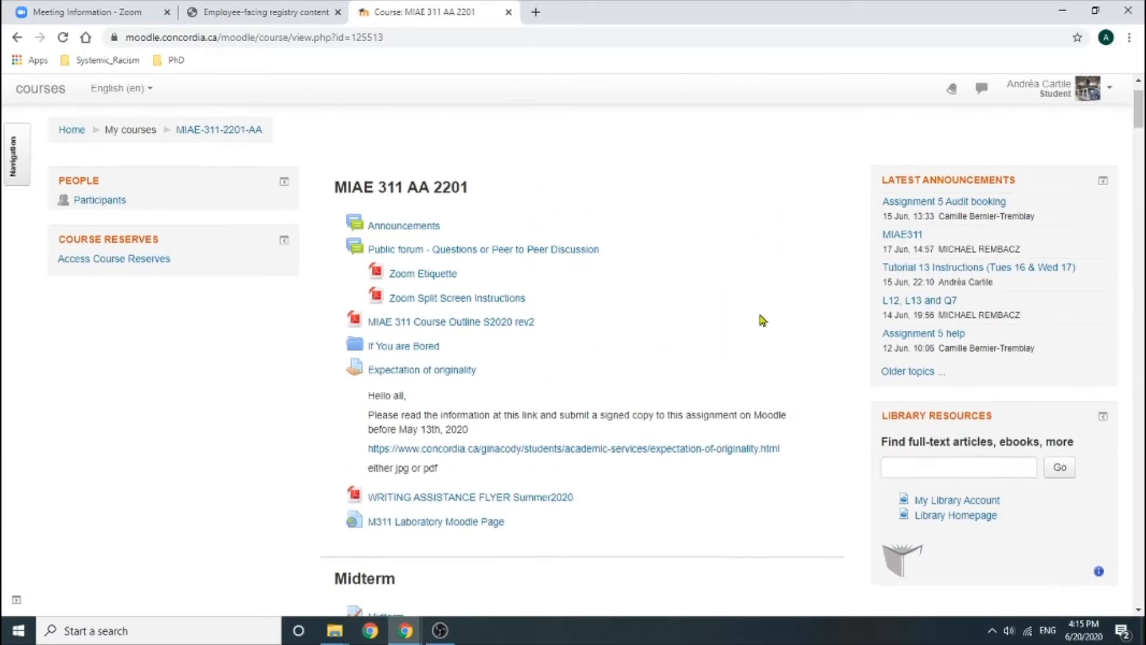
scroll(760, 298, "down", 2)
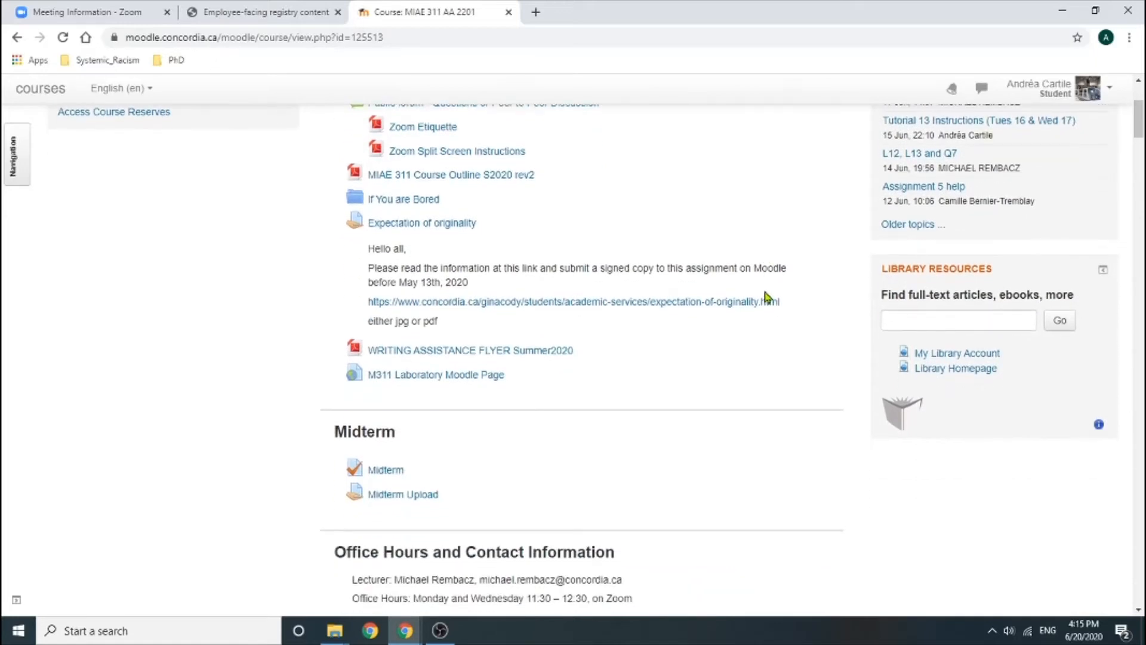
scroll(716, 310, "down", 1)
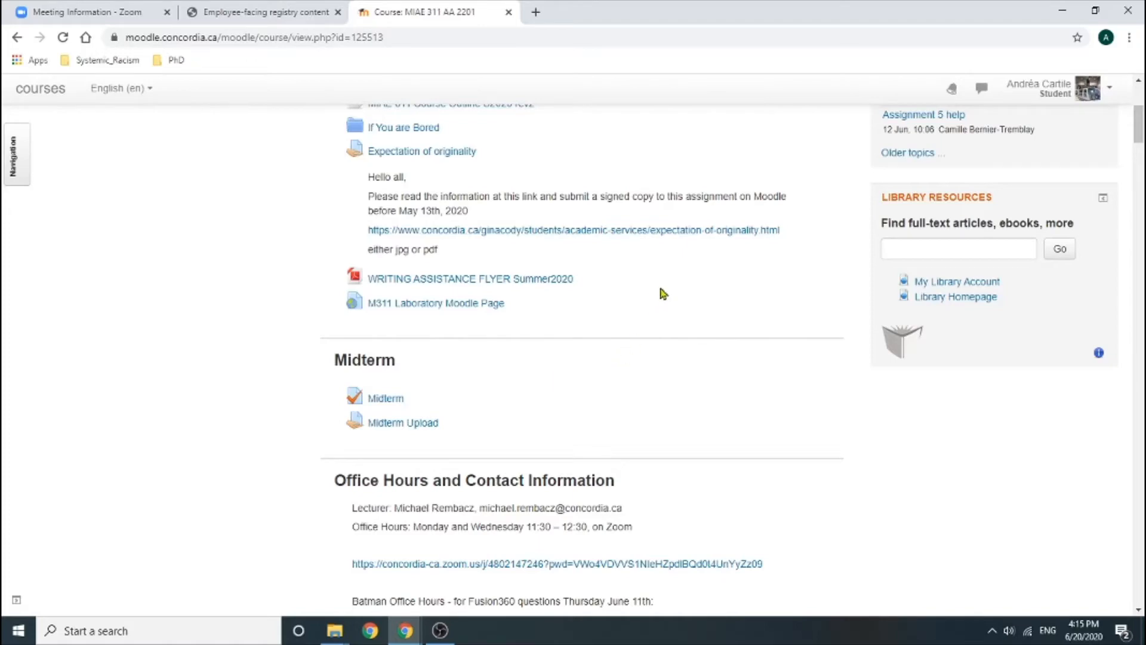
scroll(704, 315, "down", 7)
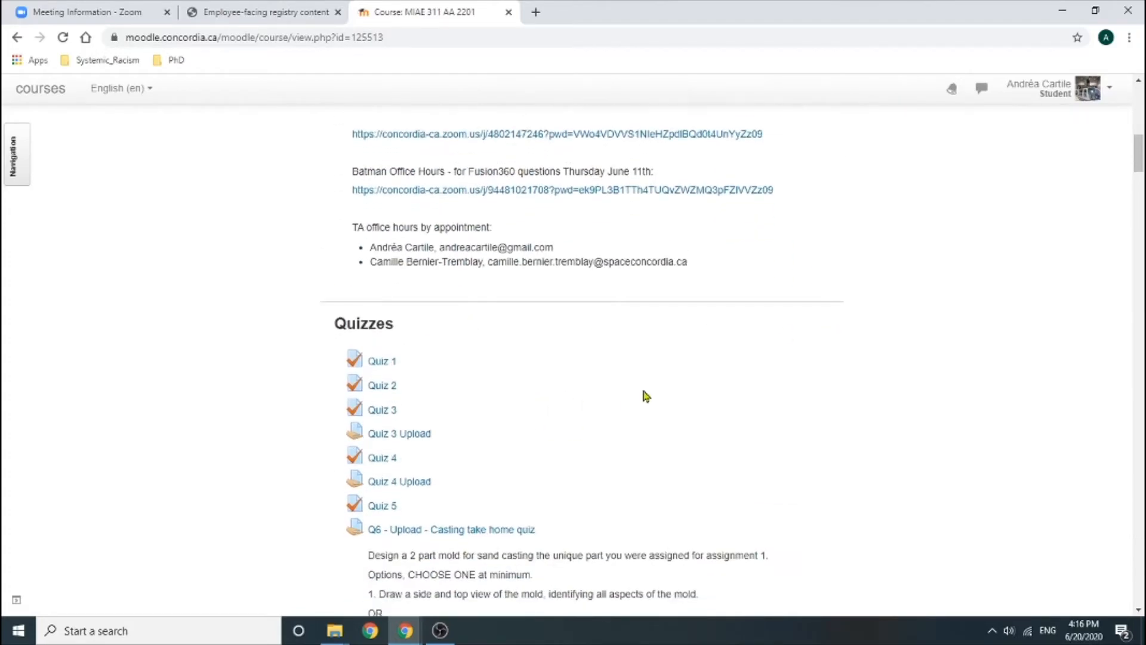
scroll(646, 395, "down", 1)
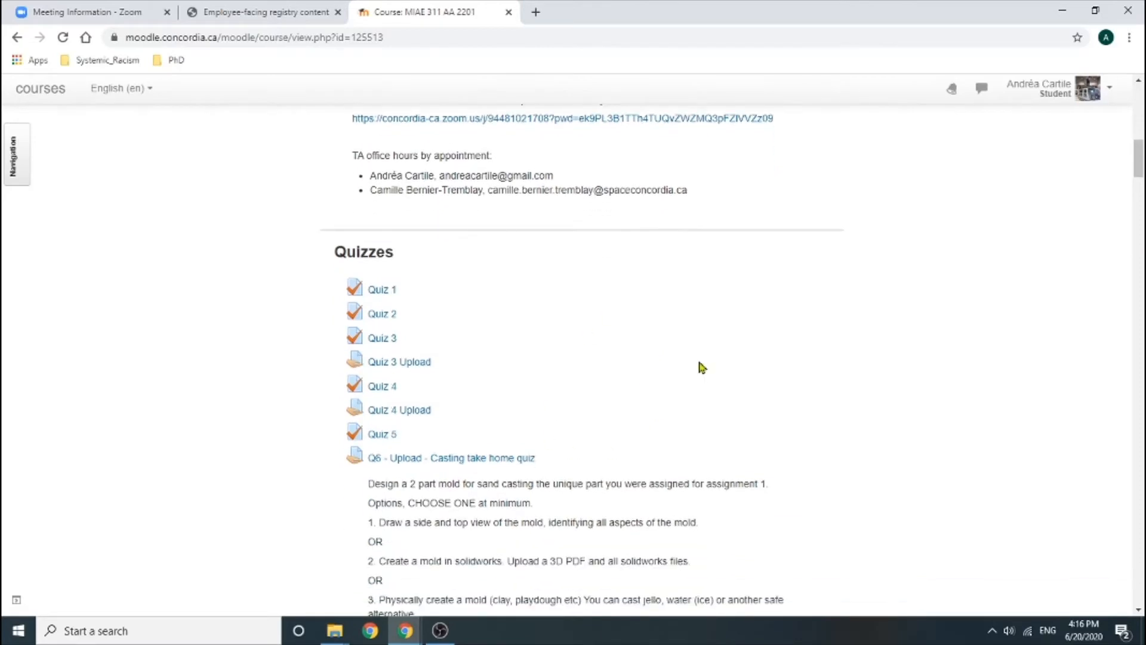
scroll(700, 367, "up", 1)
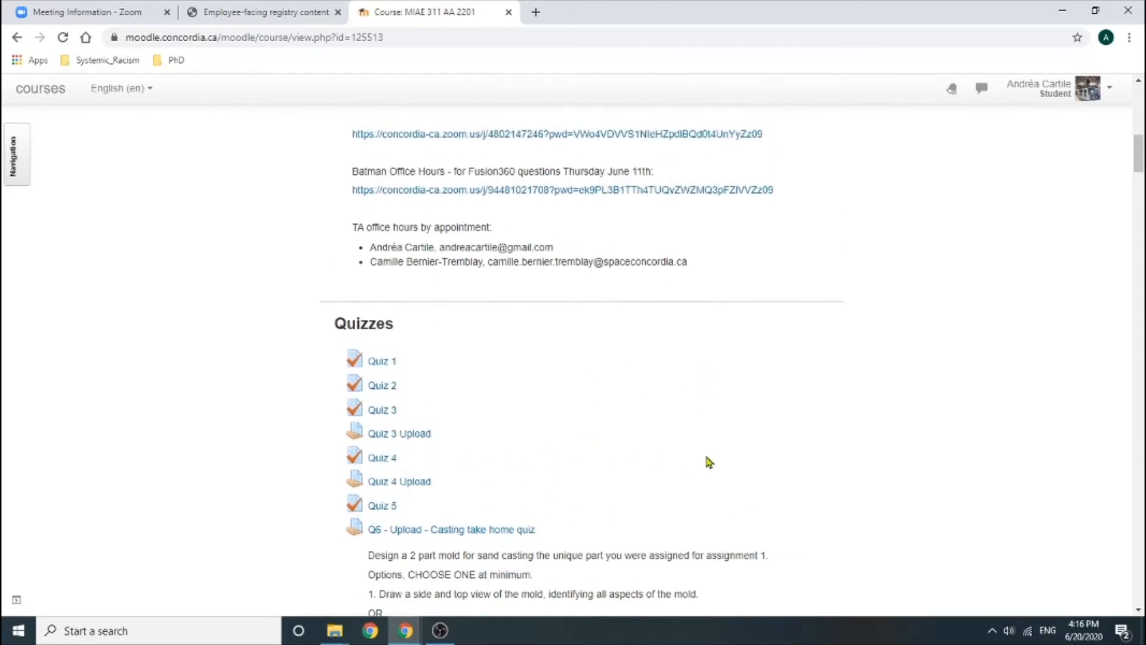
scroll(707, 461, "up", 2)
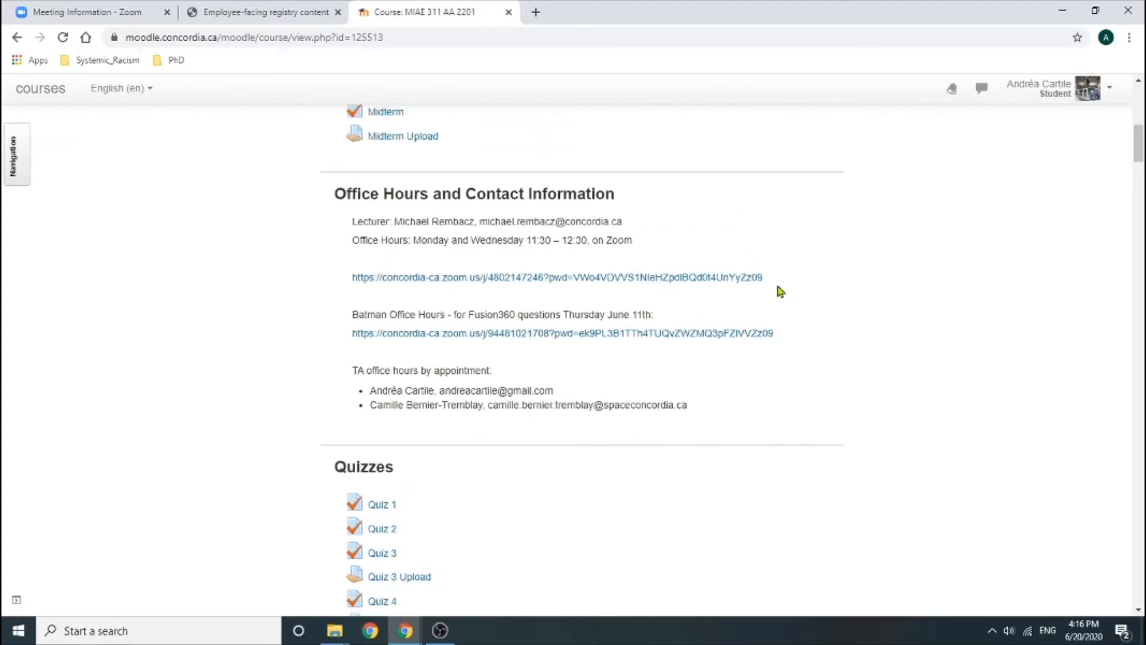
scroll(853, 274, "down", 1)
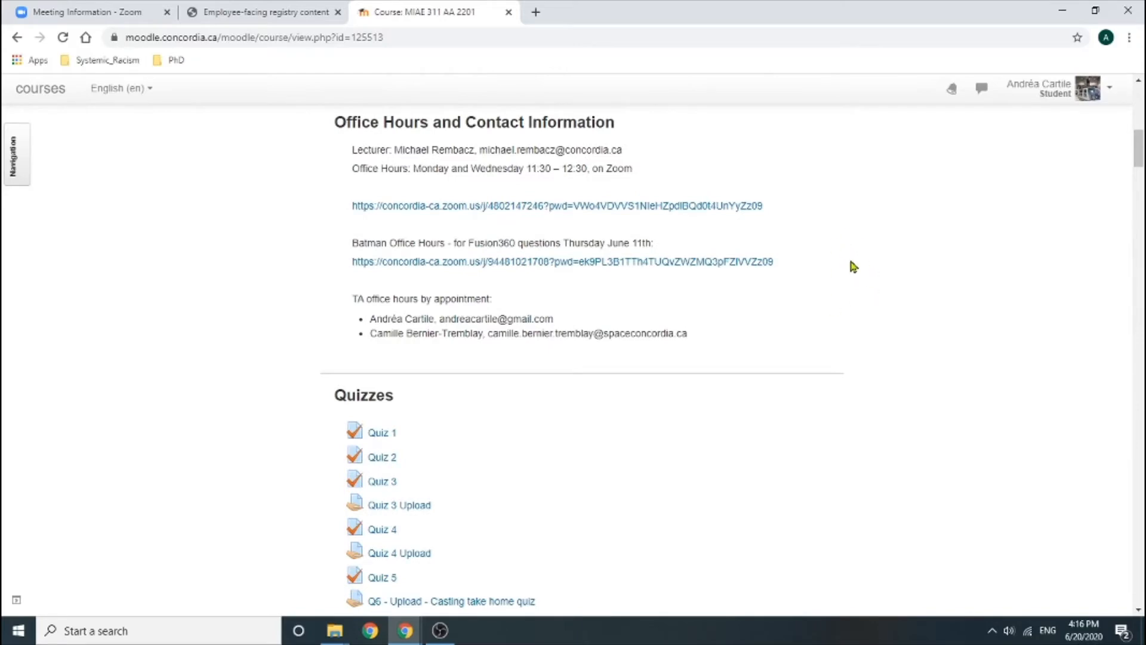
Examine the Lectures section, including the meeting details, the lecture videos and the lecture PDFs.
scroll(846, 263, "down", 10)
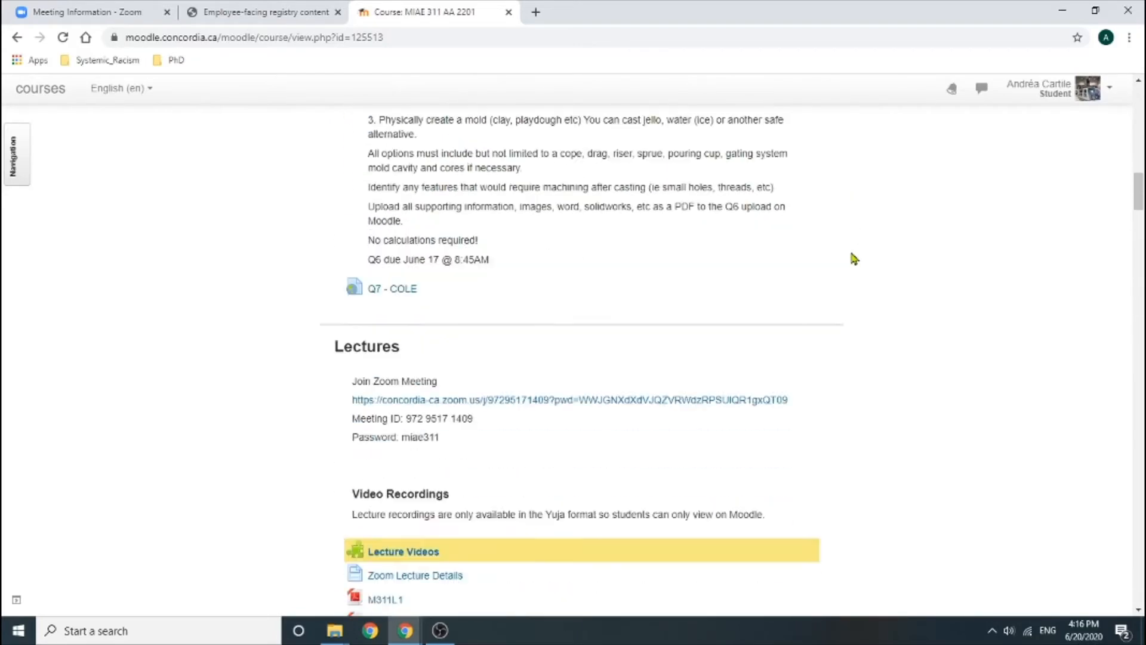
scroll(761, 382, "down", 1)
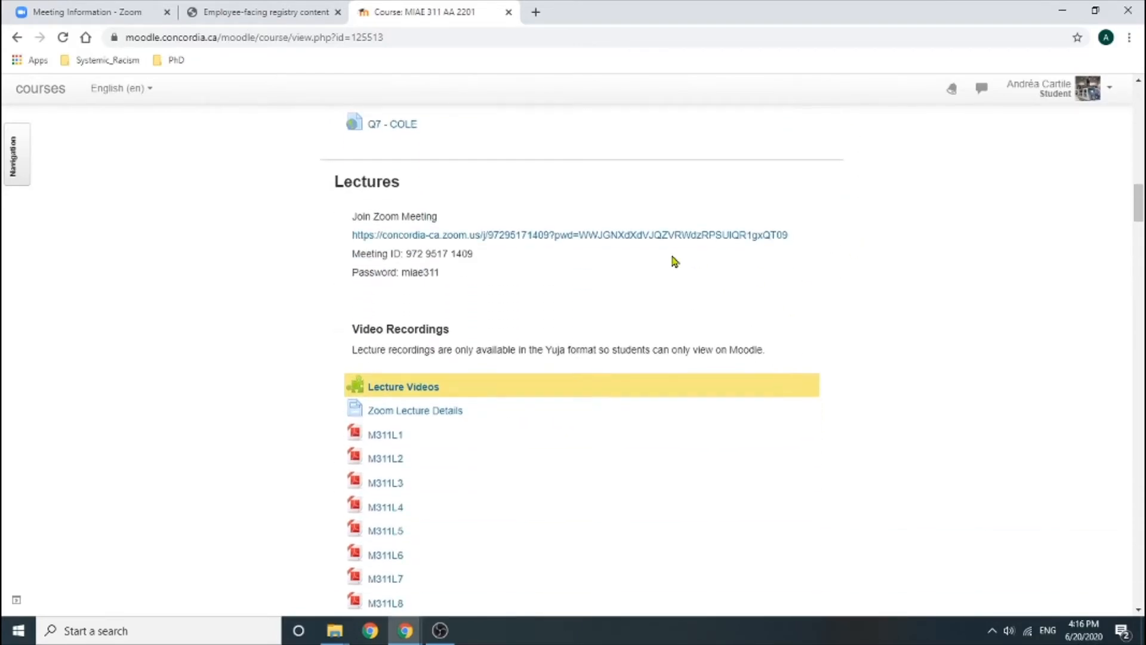
scroll(593, 238, "down", 1)
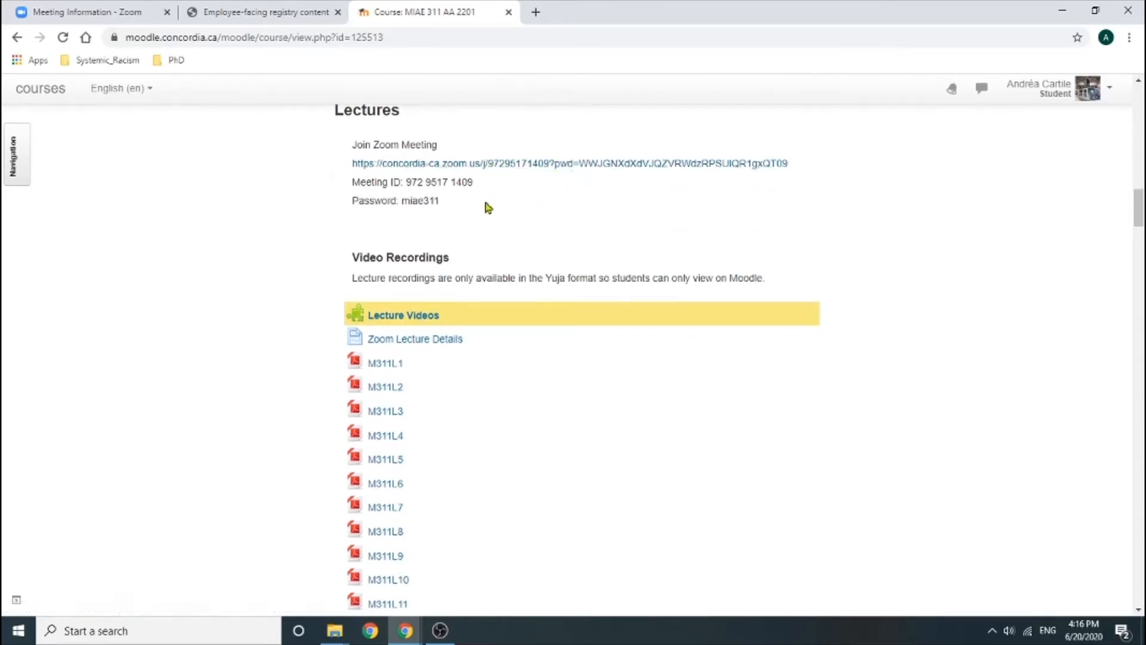
scroll(609, 242, "down", 1)
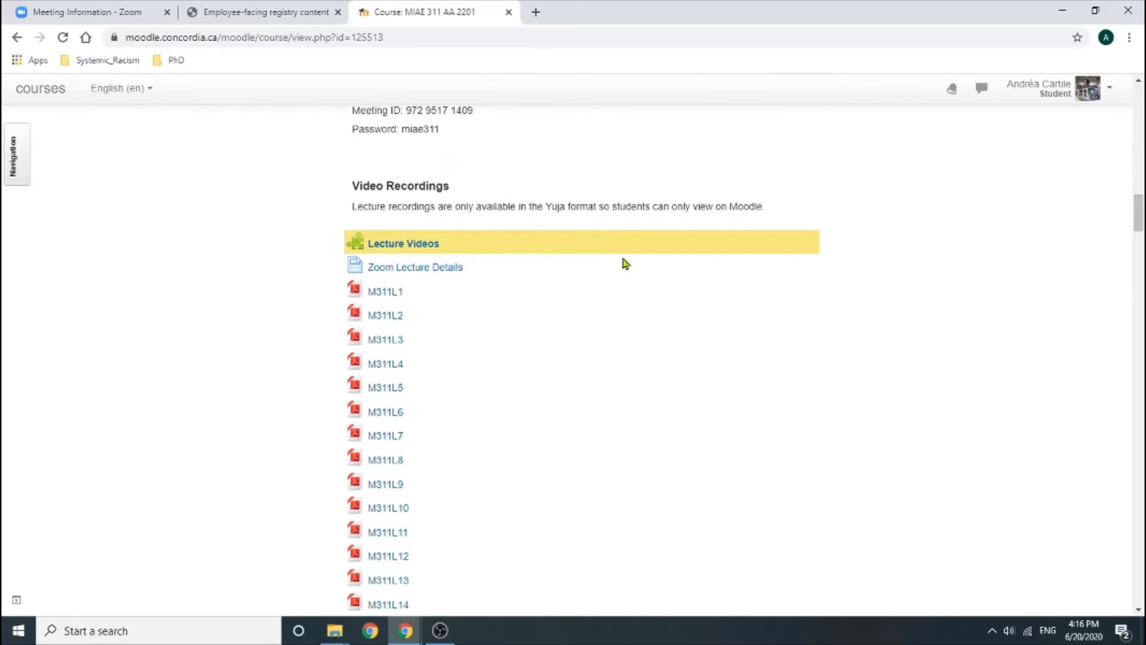
scroll(625, 264, "down", 1)
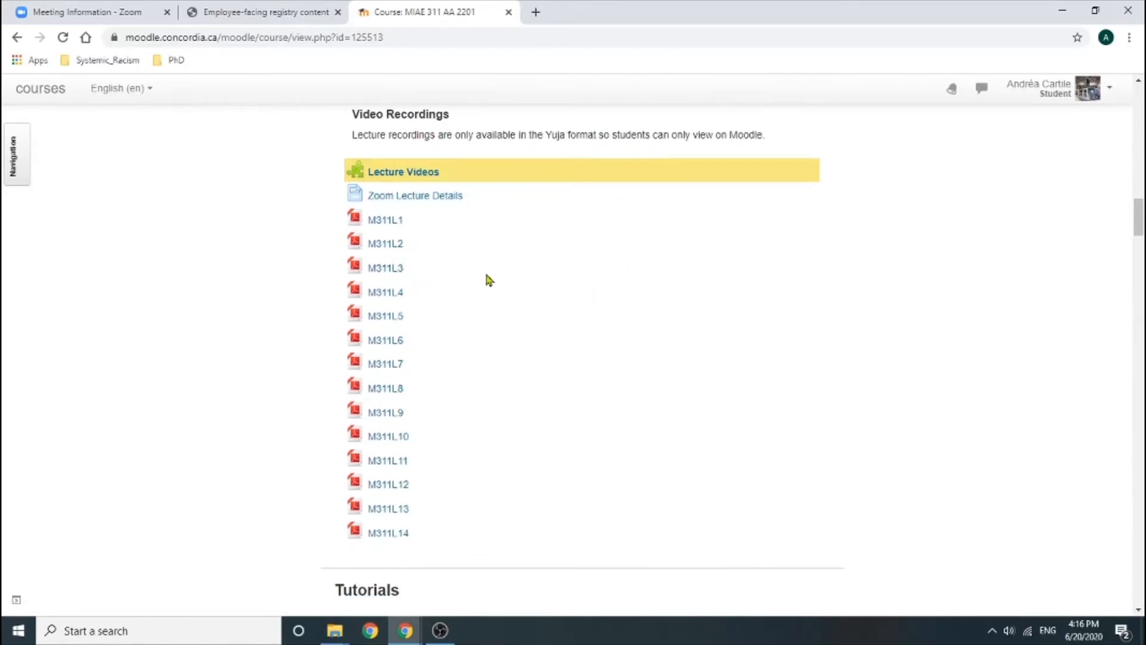
Look through the Tutorials section, covering the session details, the schedule and the files and videos for each tutorial.
scroll(895, 304, "down", 7)
scroll(868, 343, "up", 1)
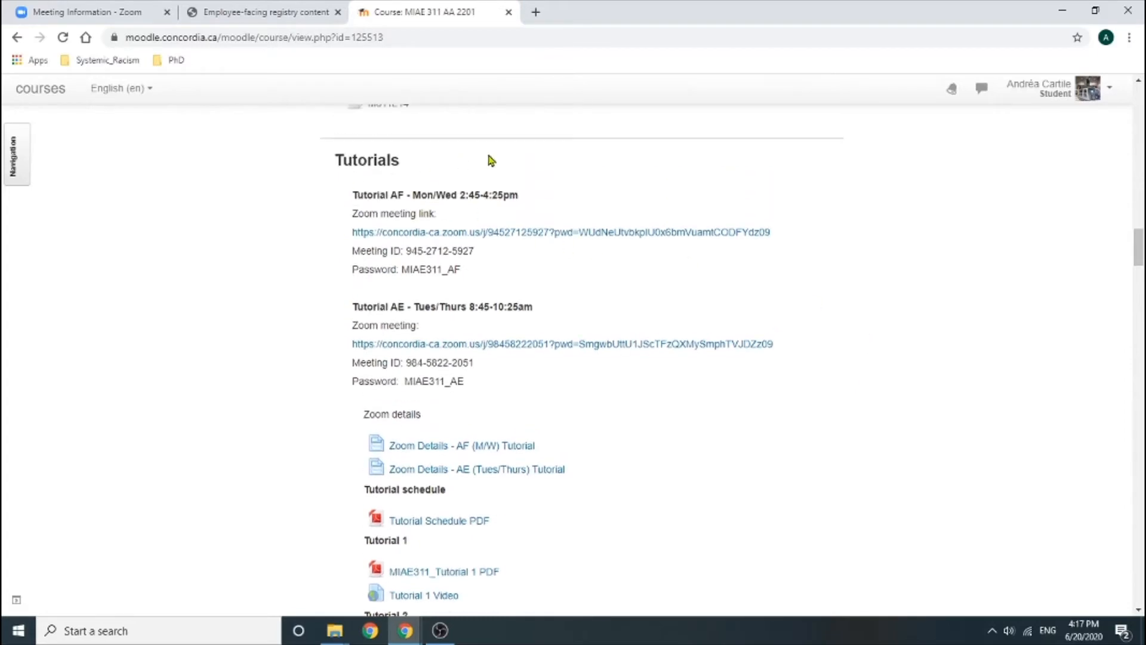
scroll(859, 291, "down", 2)
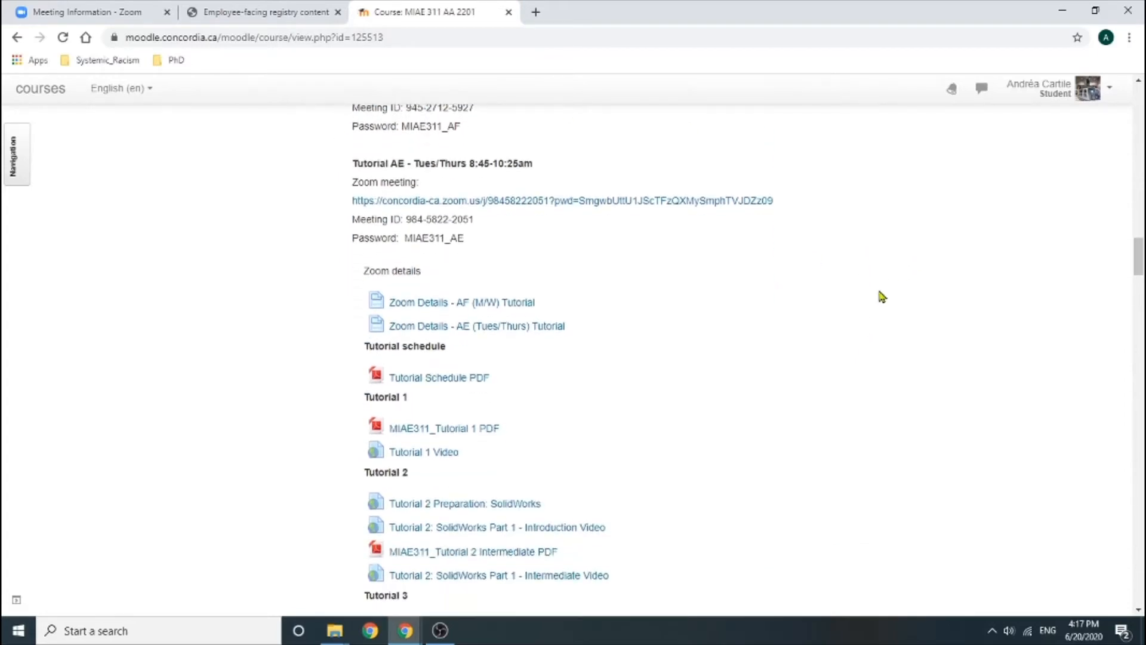
scroll(877, 297, "down", 1)
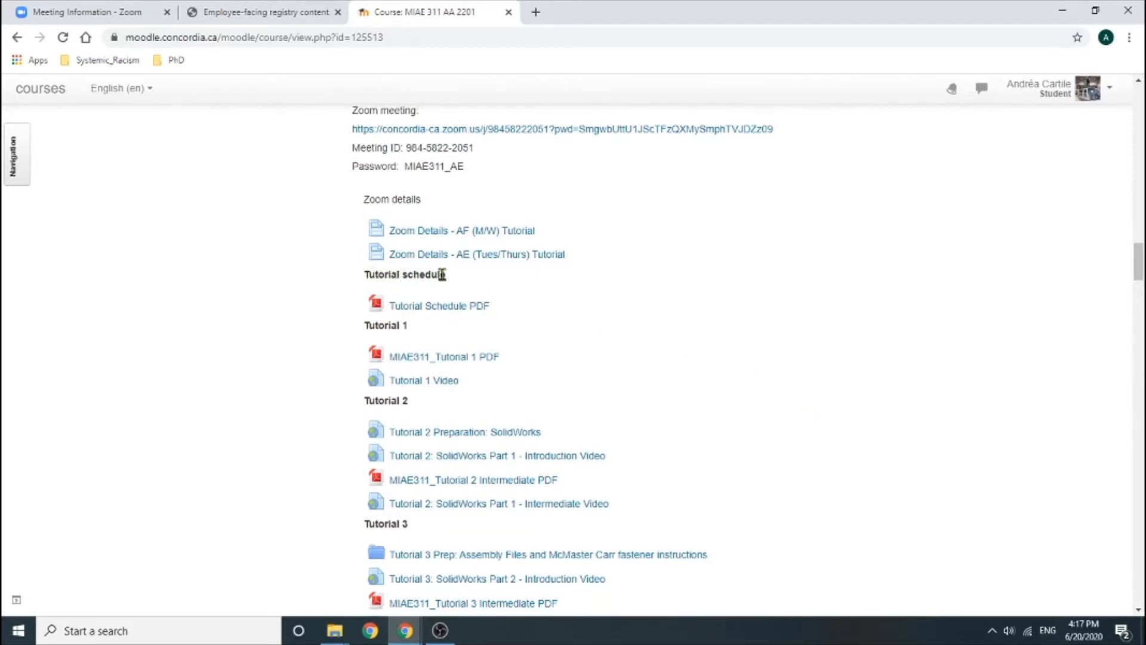
scroll(397, 296, "down", 1)
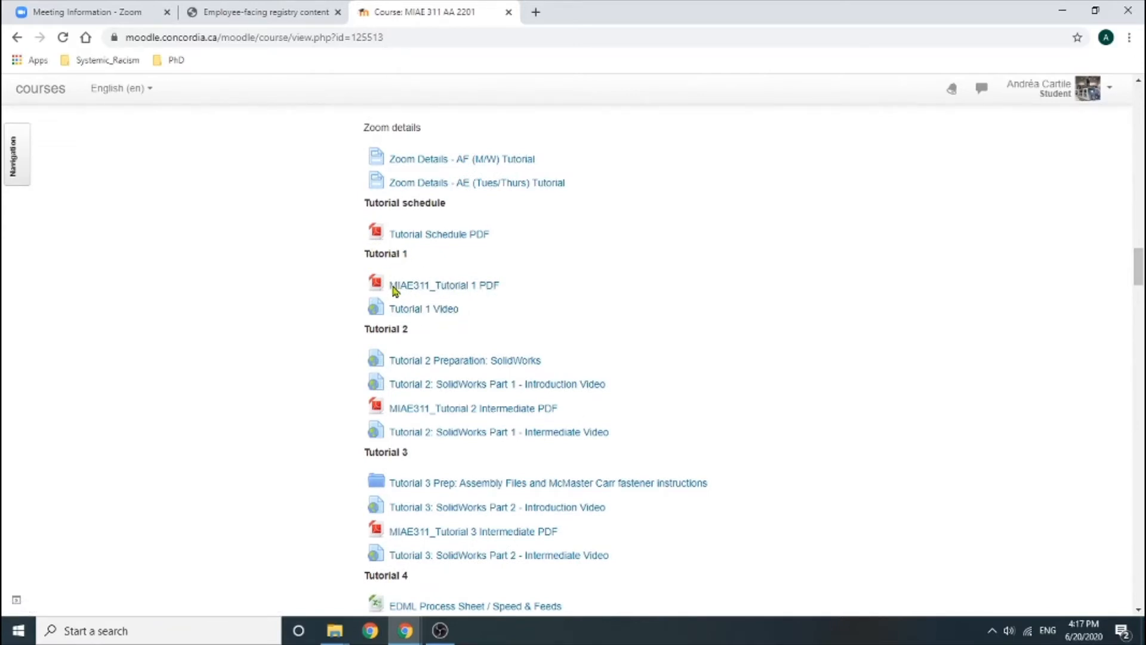
scroll(563, 300, "down", 1)
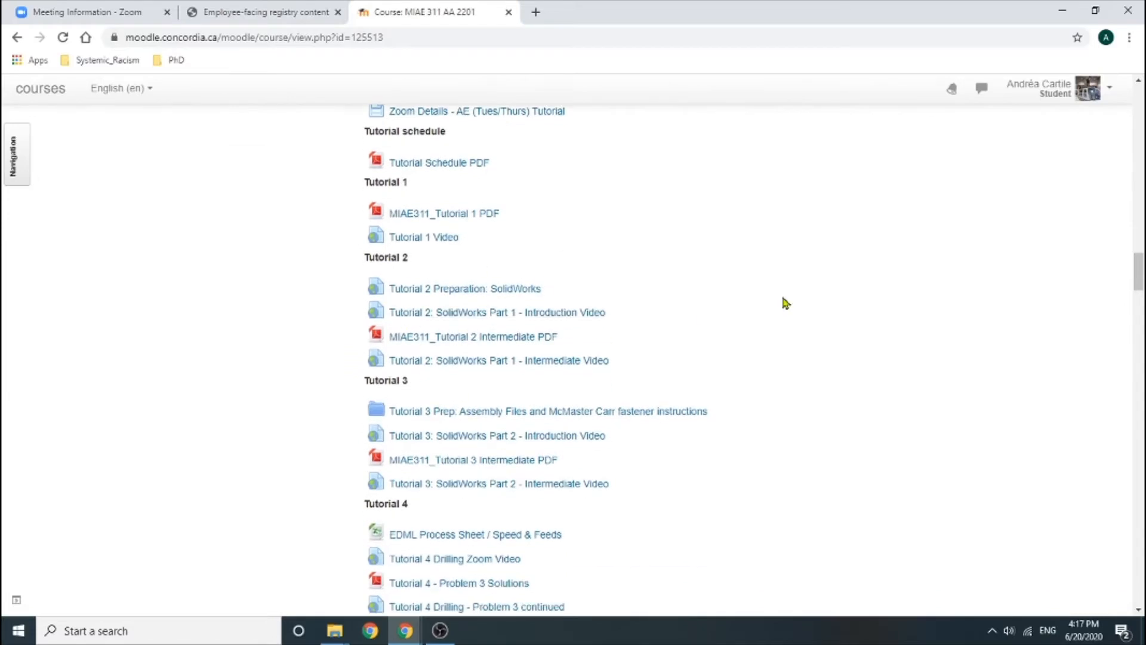
scroll(789, 302, "down", 1)
scroll(789, 307, "down", 2)
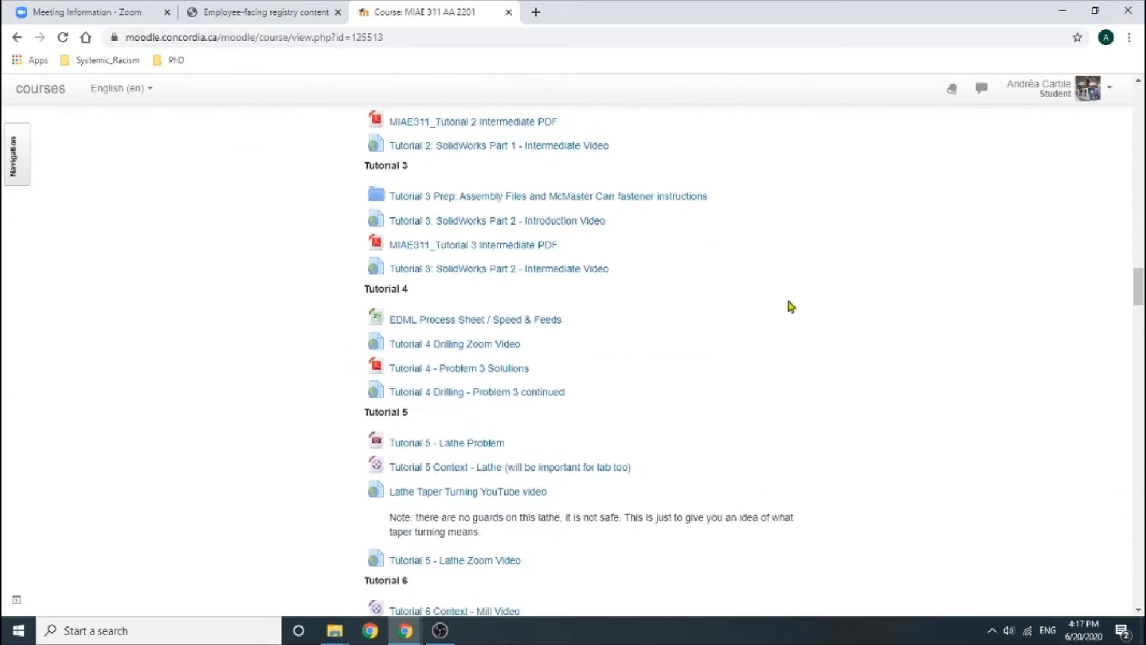
scroll(824, 337, "down", 1)
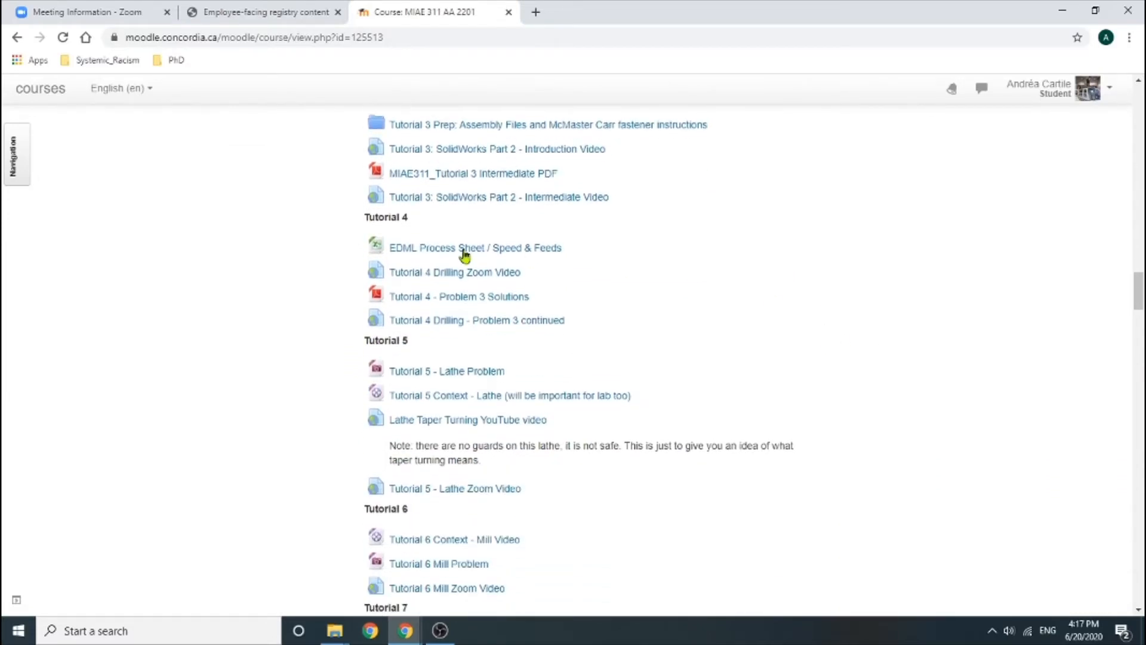
scroll(835, 334, "down", 1)
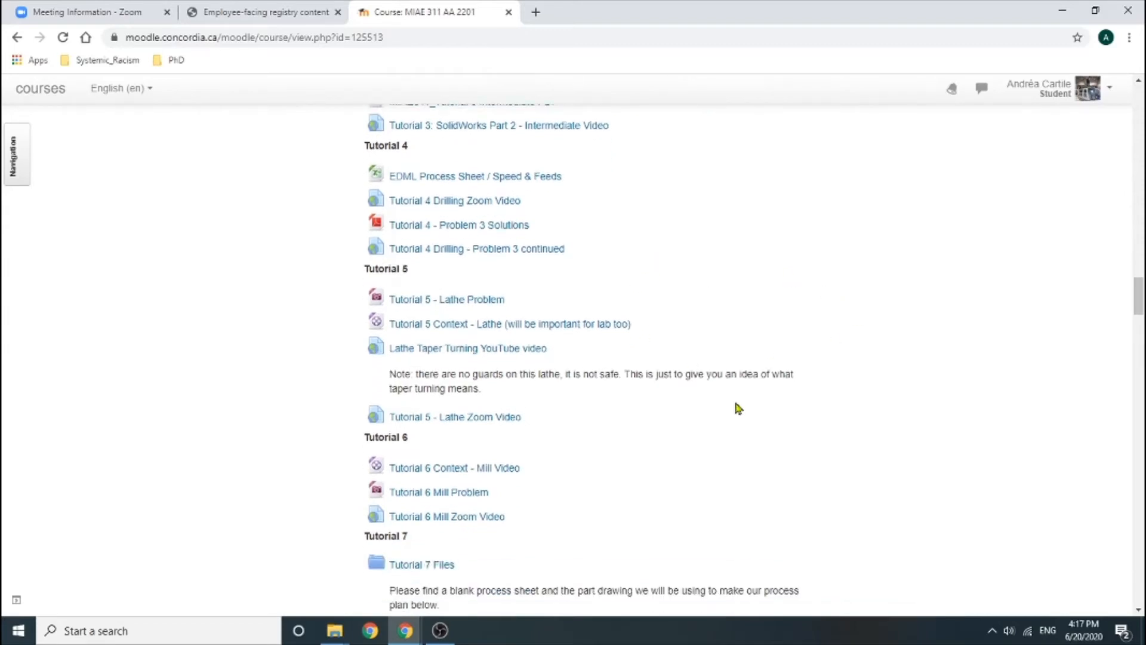
scroll(827, 325, "down", 1)
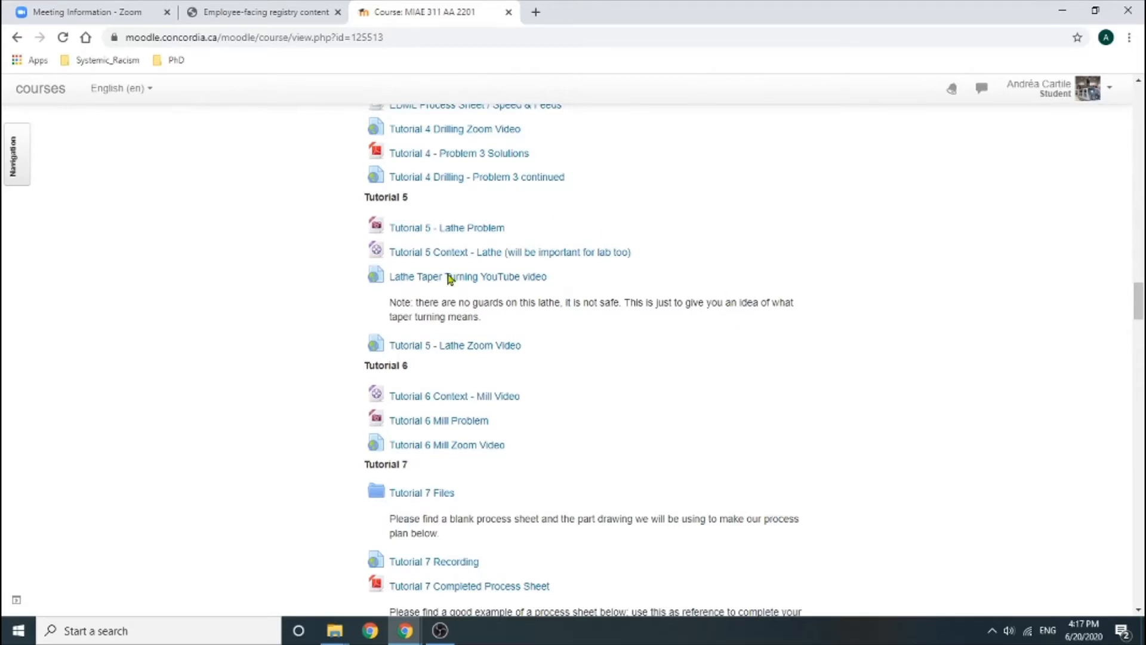
scroll(826, 328, "down", 5)
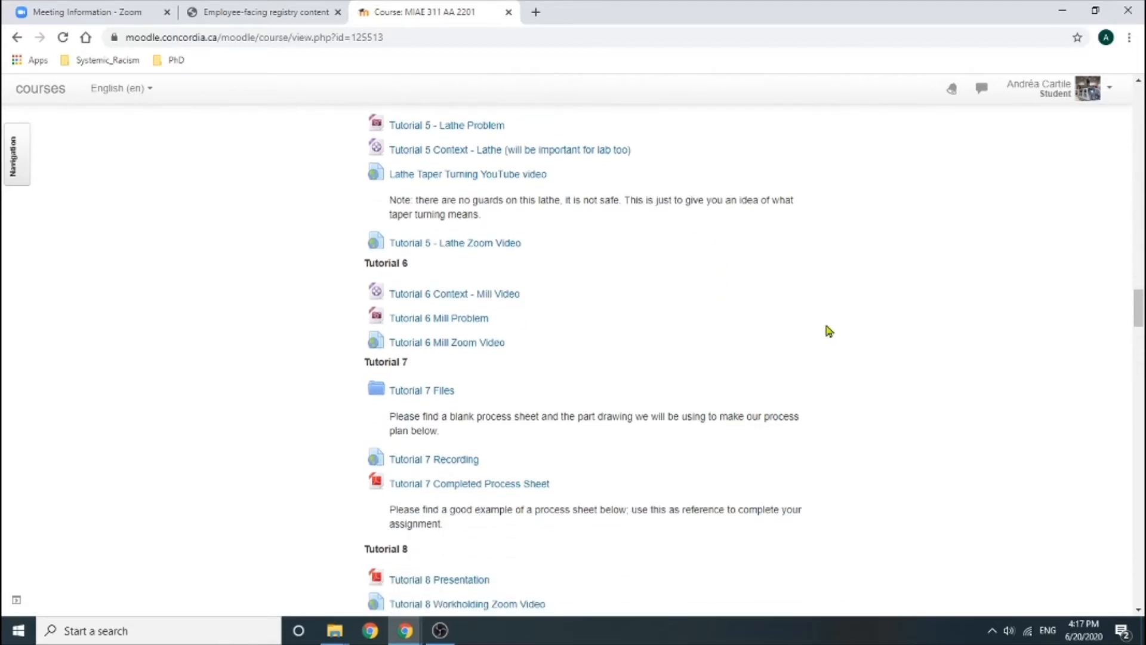
scroll(832, 334, "down", 8)
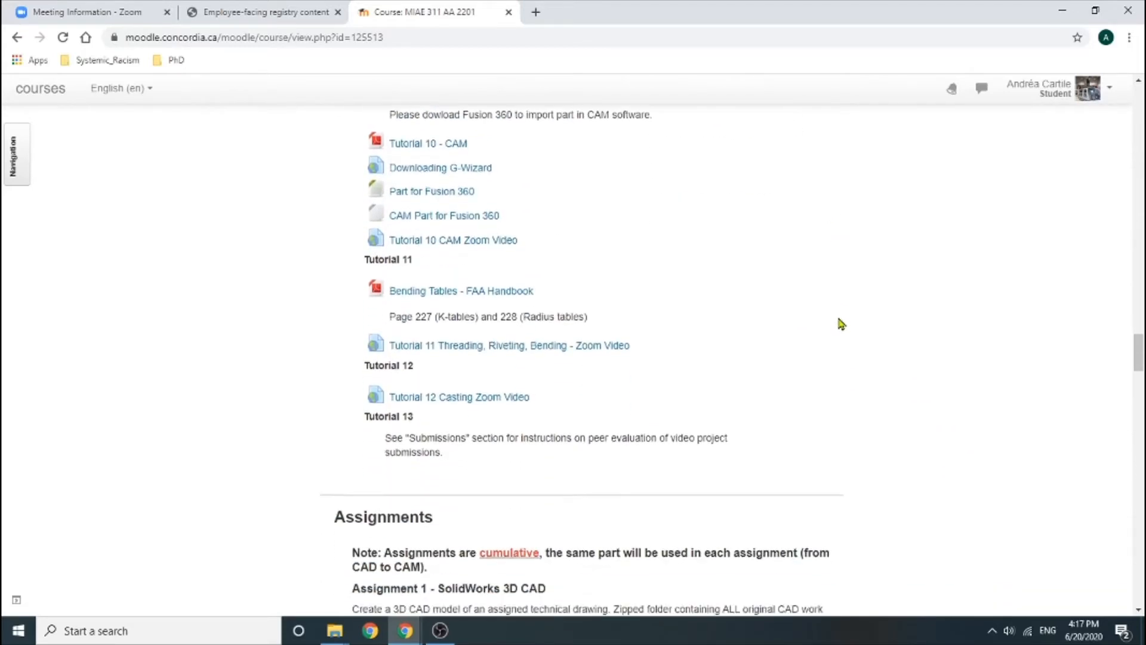
Review the remaining course sections, from the assignments and project submissions to the online video links and textbook resources.
scroll(828, 325, "down", 2)
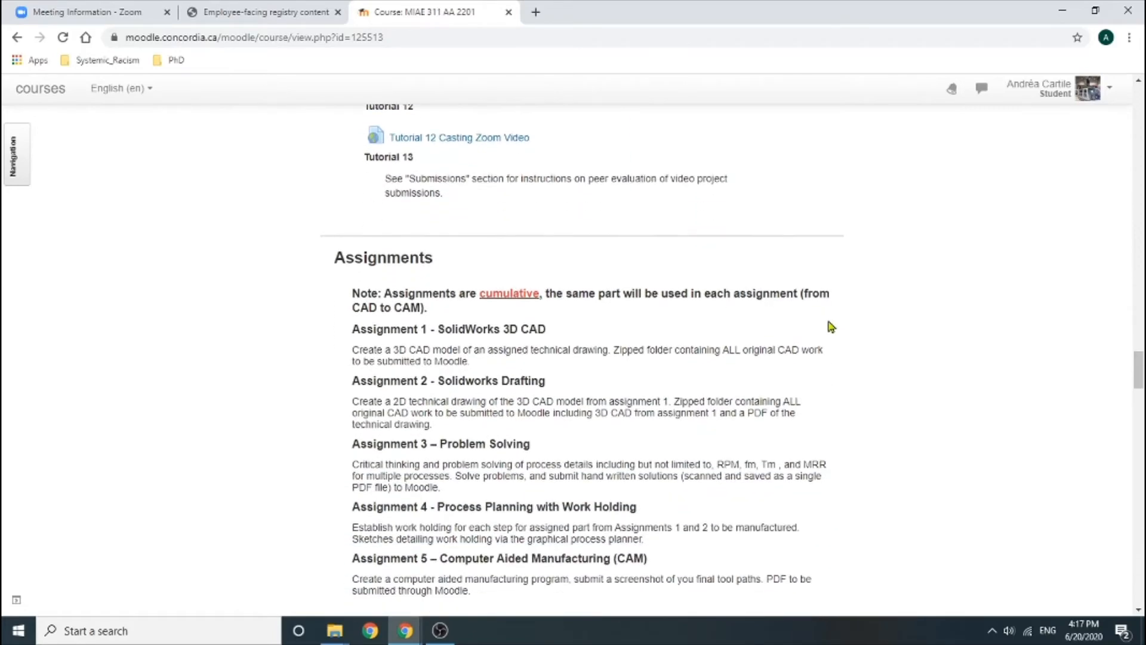
scroll(691, 499, "down", 14)
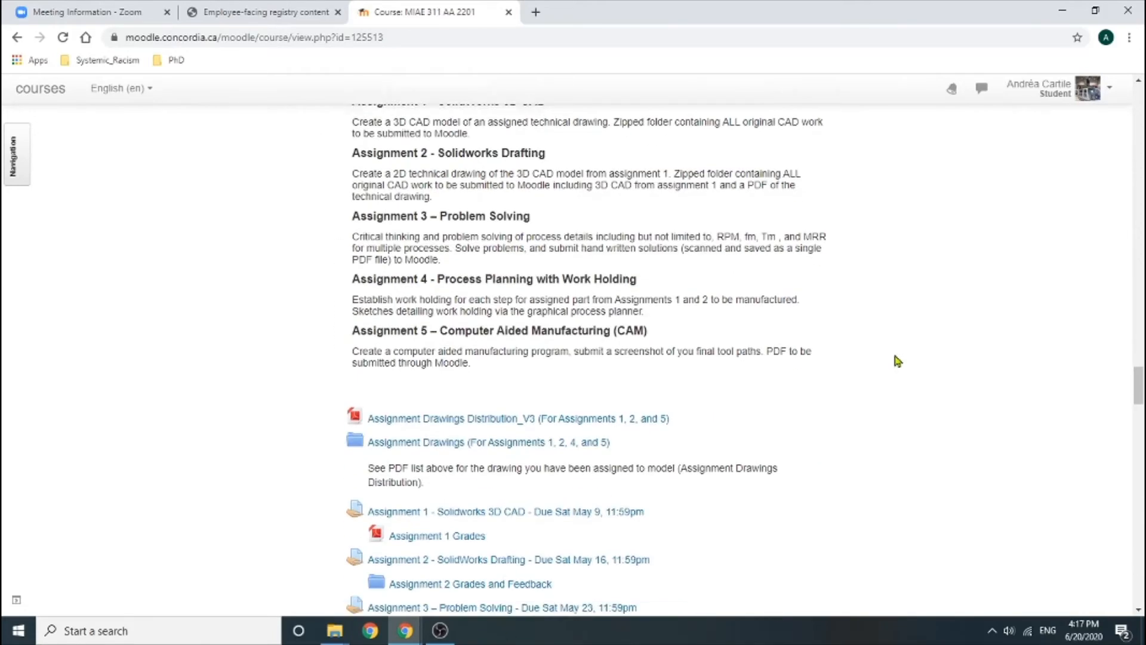
scroll(934, 334, "down", 6)
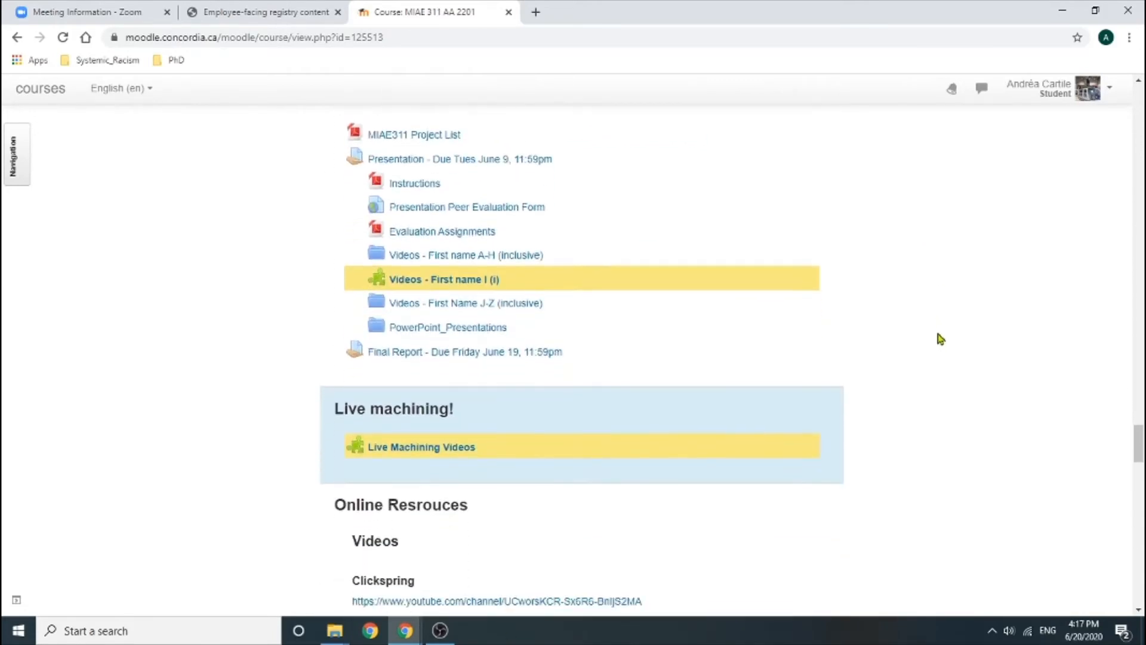
scroll(943, 338, "down", 4)
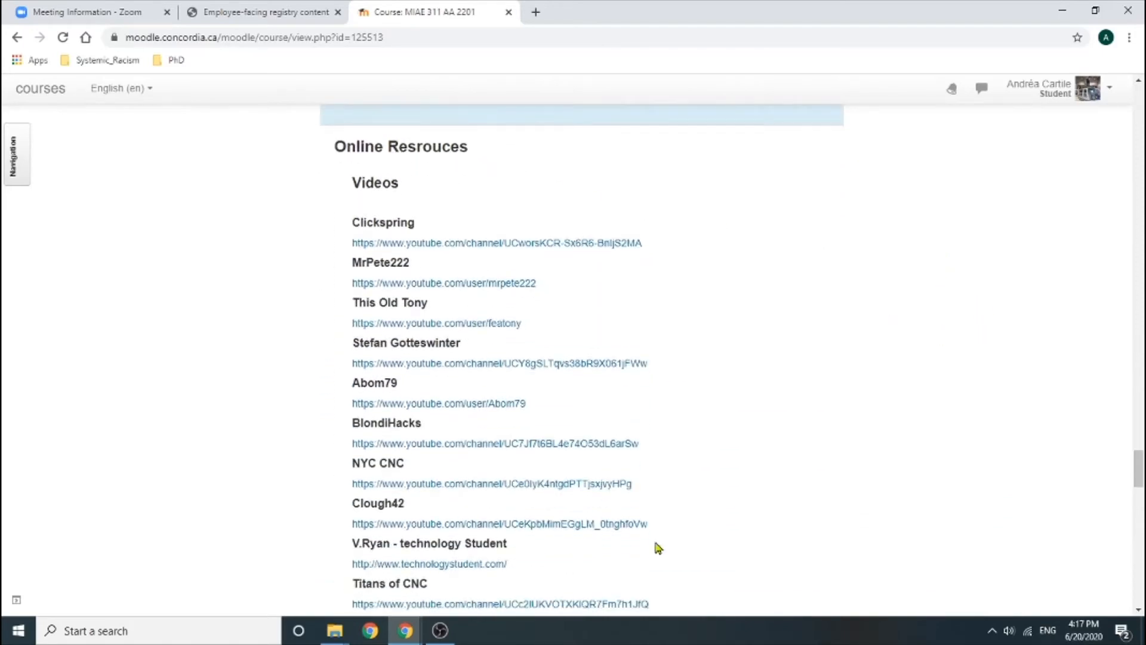
scroll(890, 337, "down", 2)
scroll(890, 337, "down", 9)
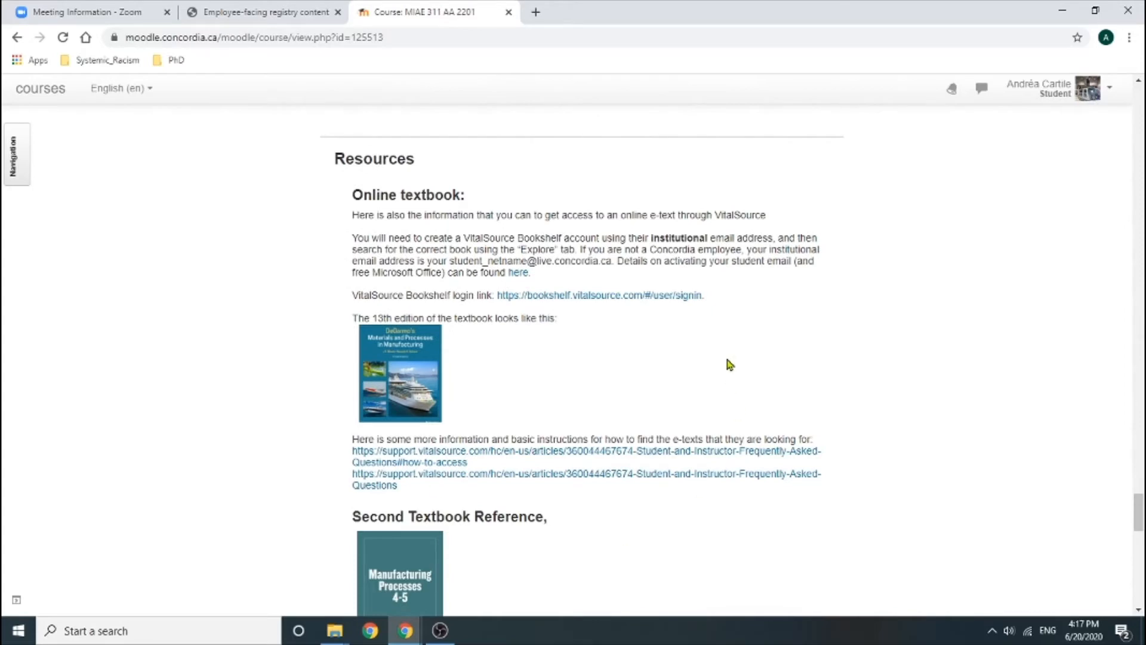
scroll(890, 382, "up", 1)
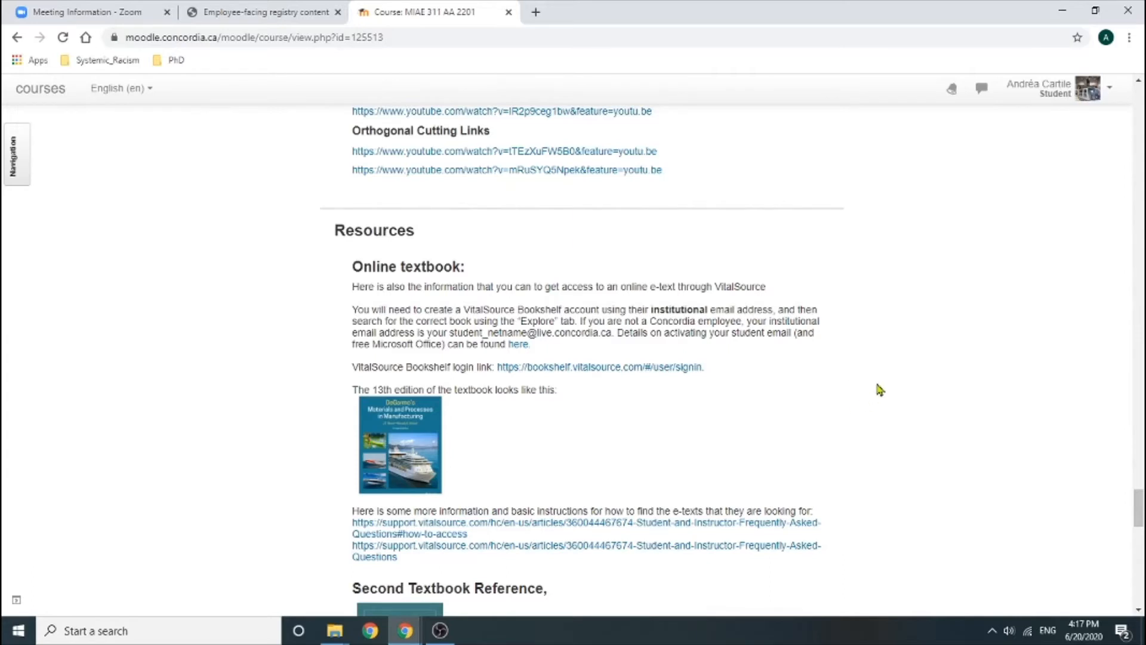
scroll(848, 388, "down", 2)
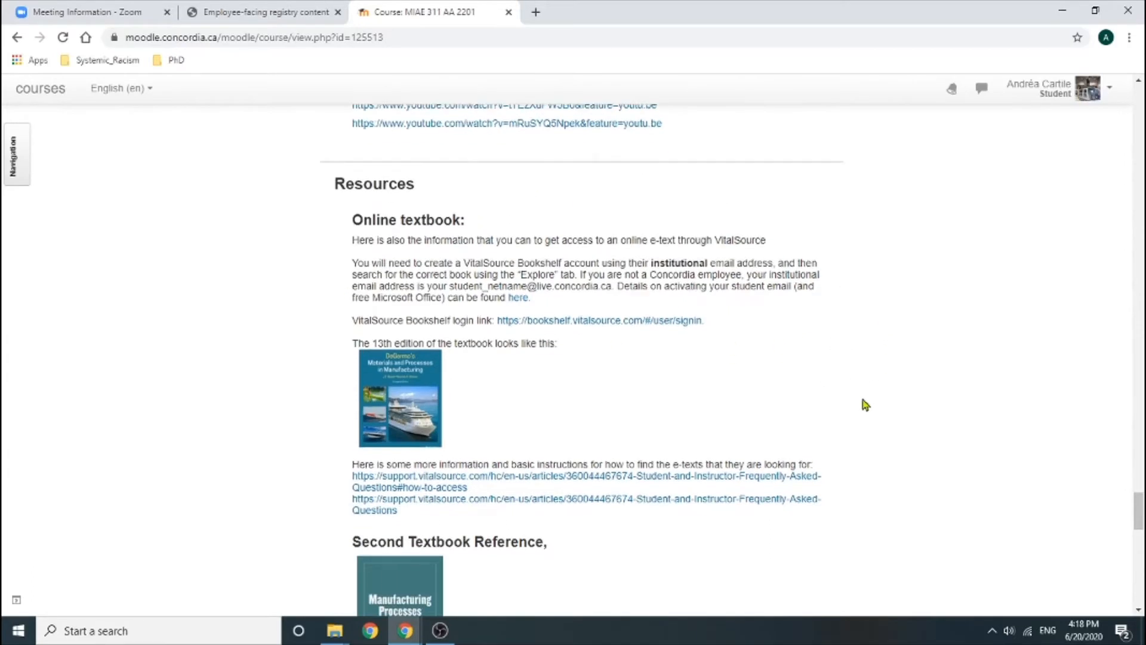
Review the textbook resources, Final Exam section and Software section, including the SolidWorks remote access and download instructions.
scroll(919, 362, "down", 5)
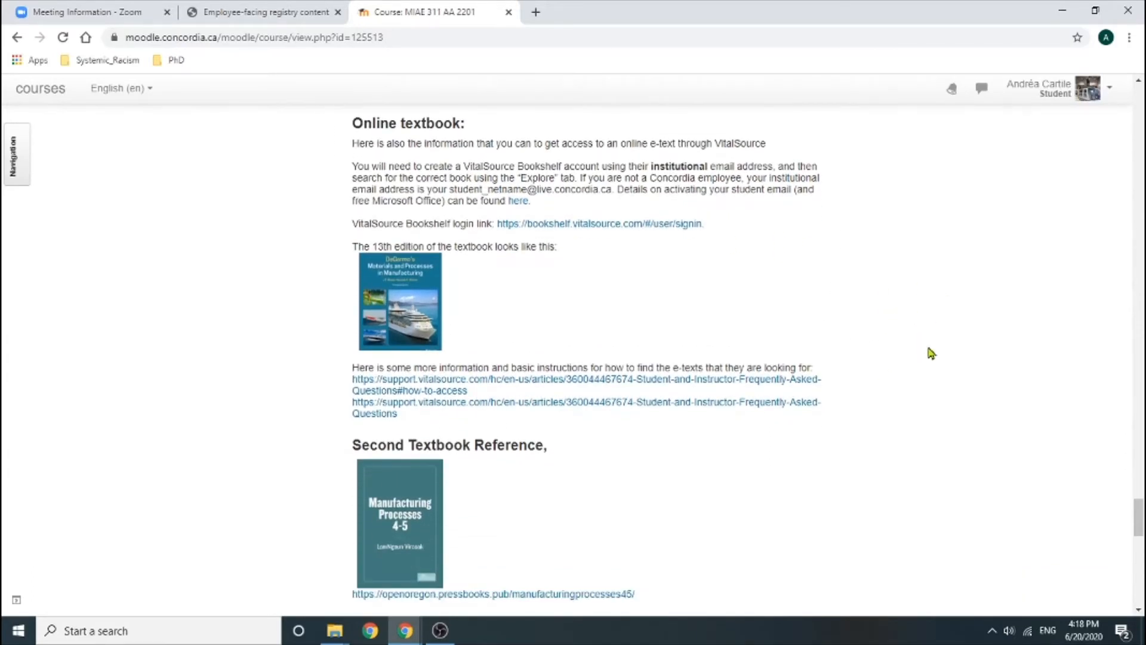
scroll(933, 345, "down", 5)
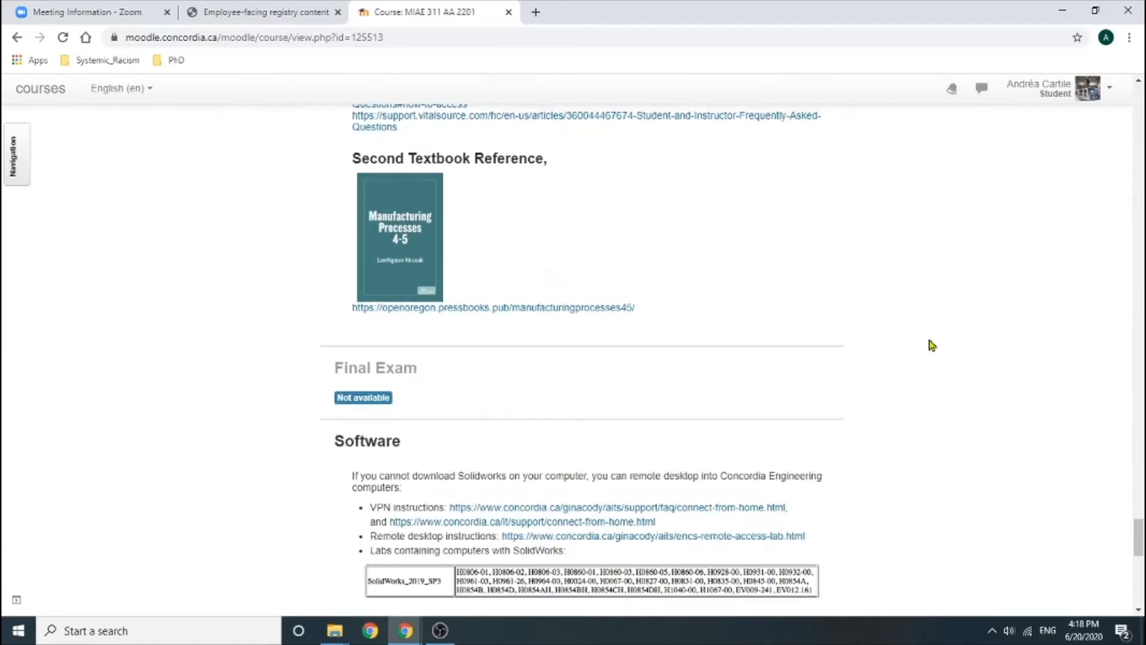
scroll(929, 350, "down", 3)
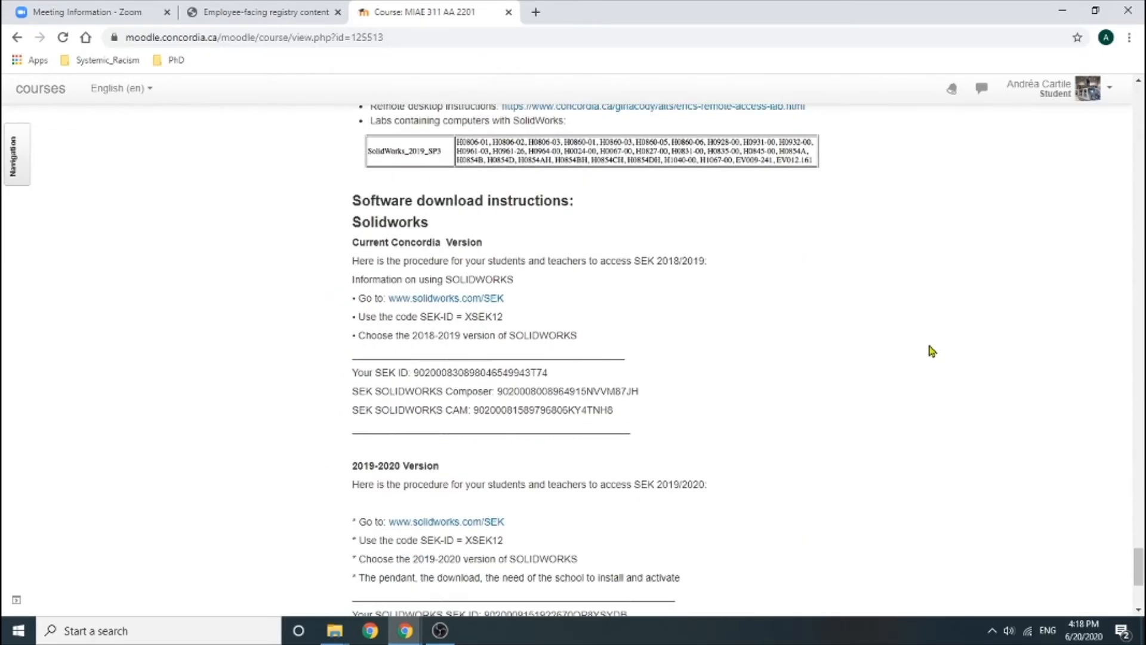
scroll(919, 352, "up", 8)
scroll(797, 400, "down", 5)
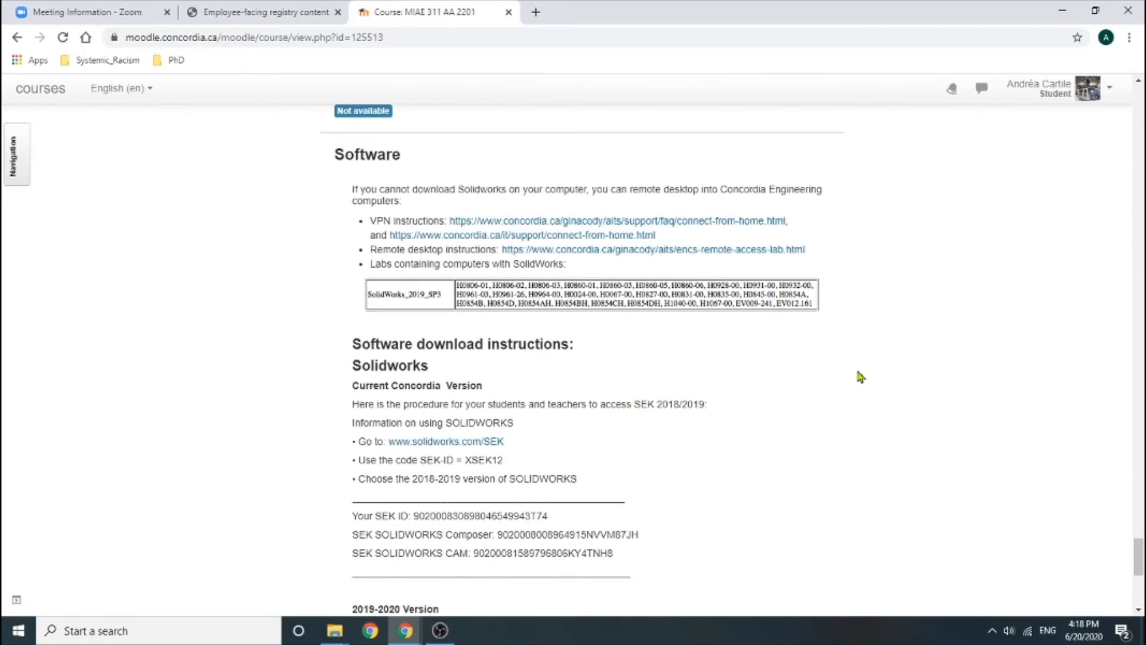
scroll(869, 364, "down", 1)
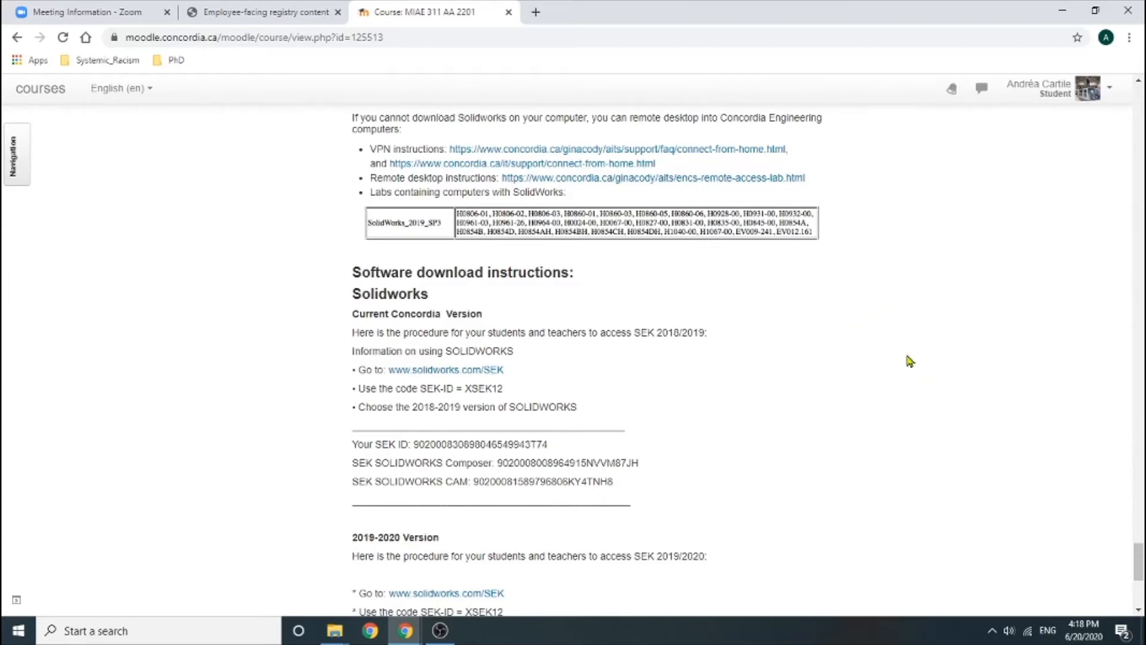
scroll(905, 359, "up", 1)
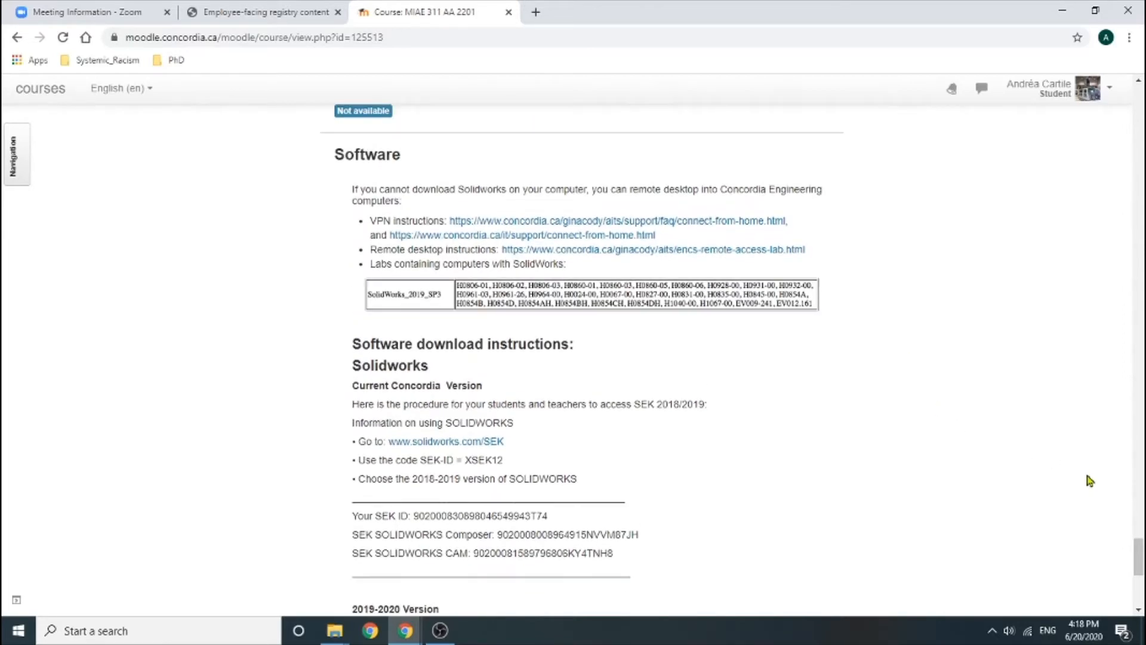
scroll(1141, 547, "up", 1)
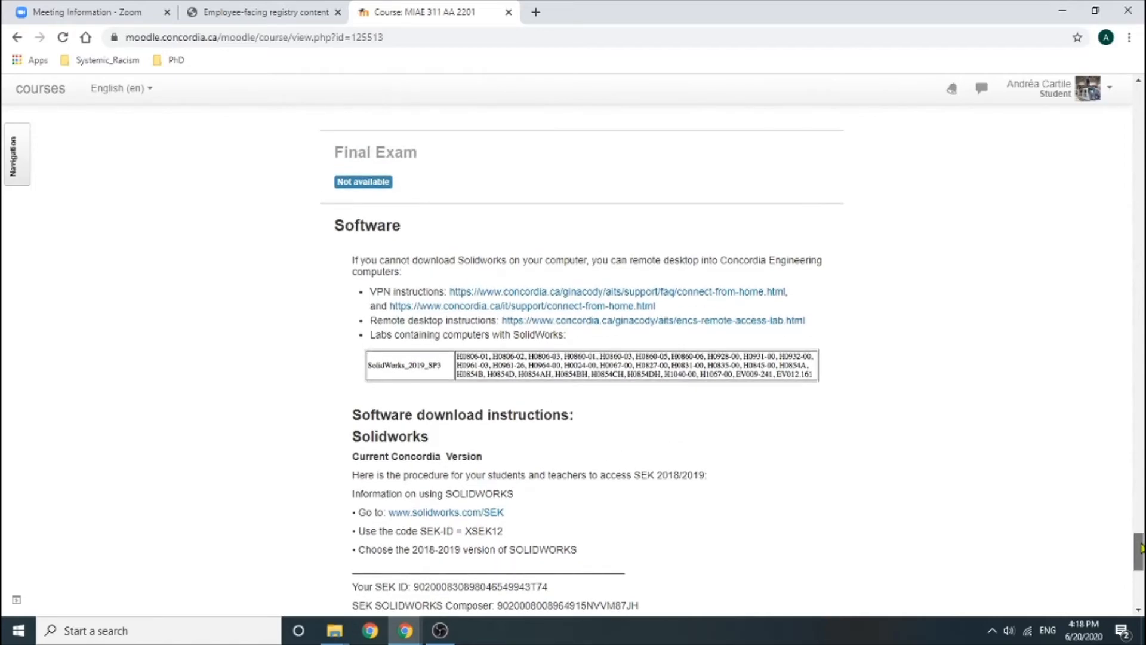
left_click_drag(1141, 543, 1140, 549)
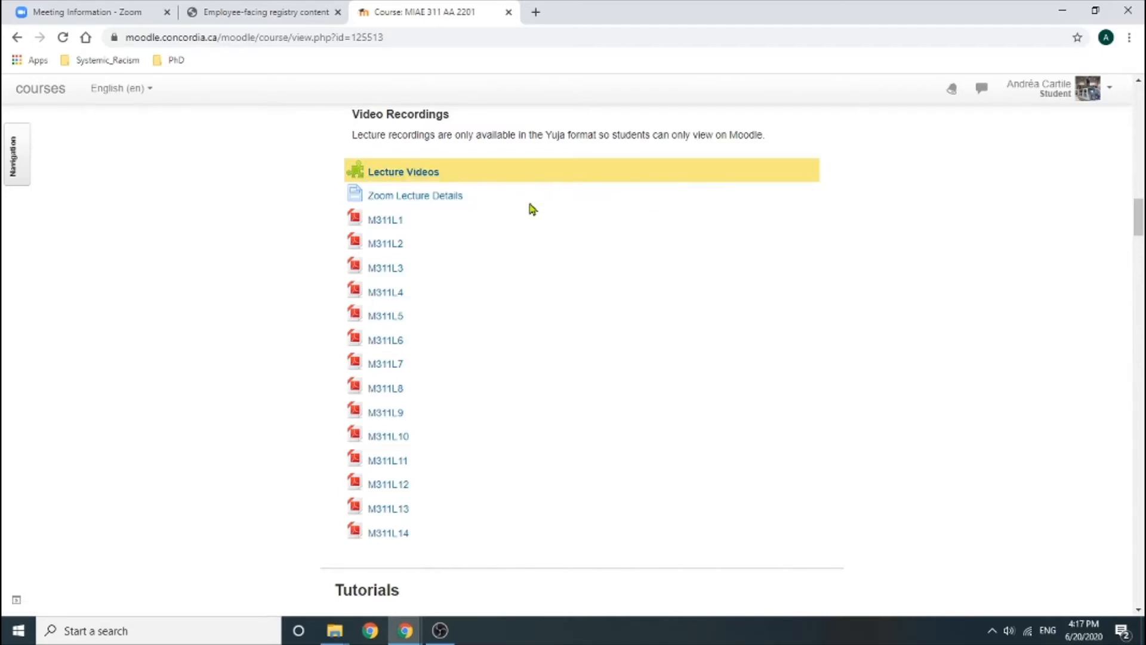
Start adding a YuJa Enterprise Video Platform activity to the Lectures section.
scroll(532, 239, "down", 3)
scroll(634, 273, "down", 5)
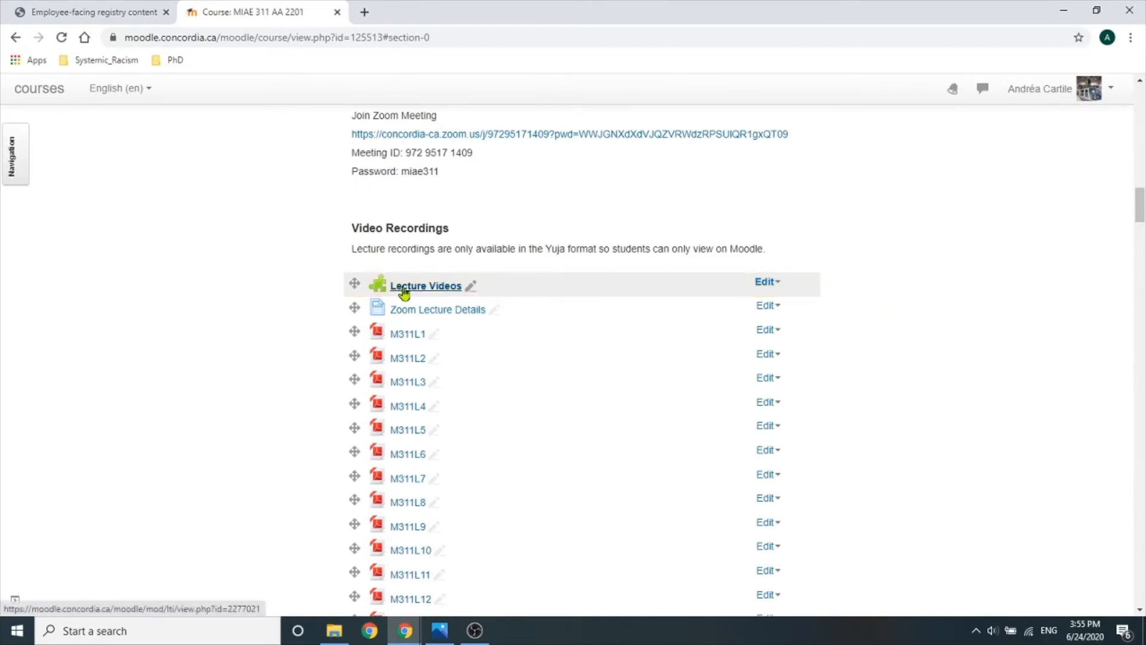
scroll(849, 409, "down", 4)
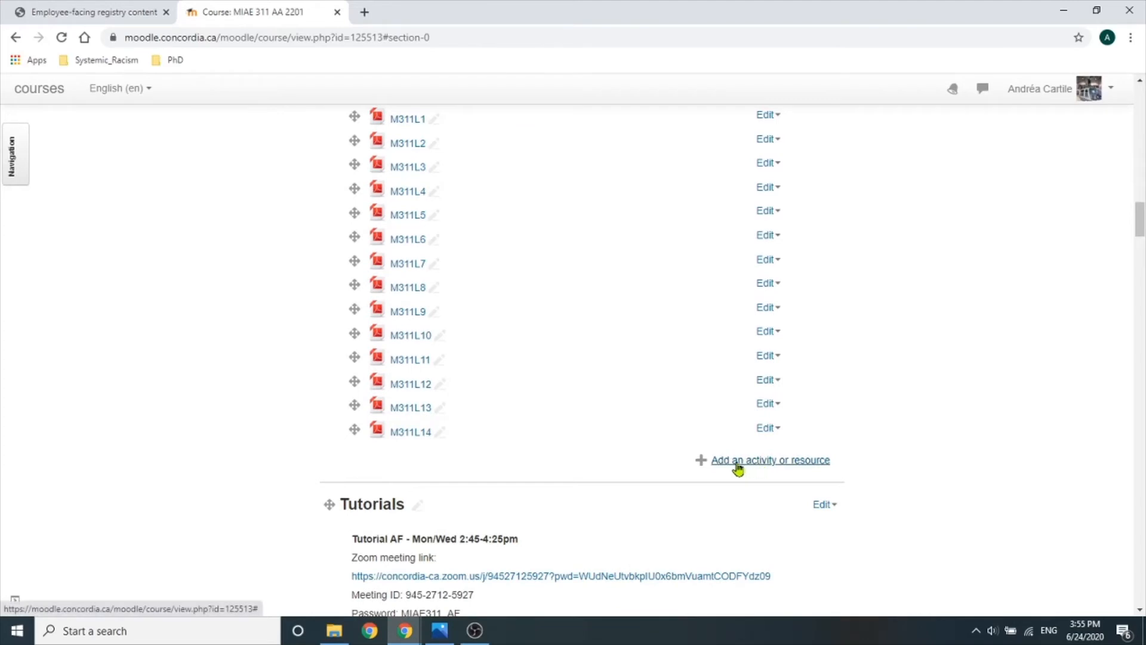
left_click(737, 464)
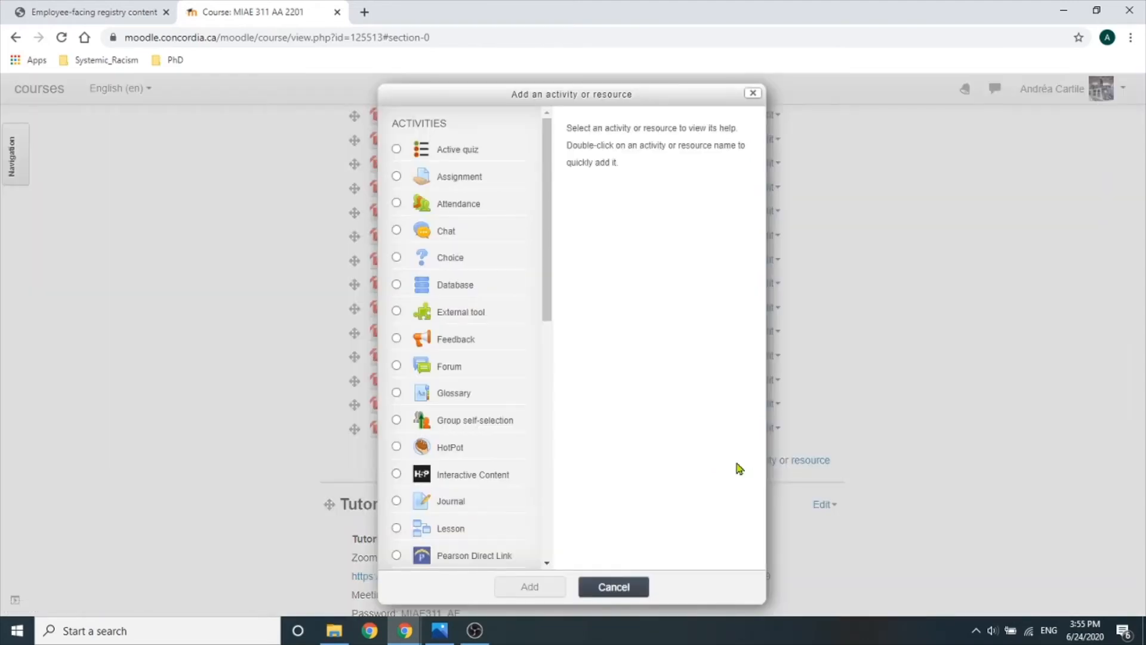
scroll(528, 418, "down", 9)
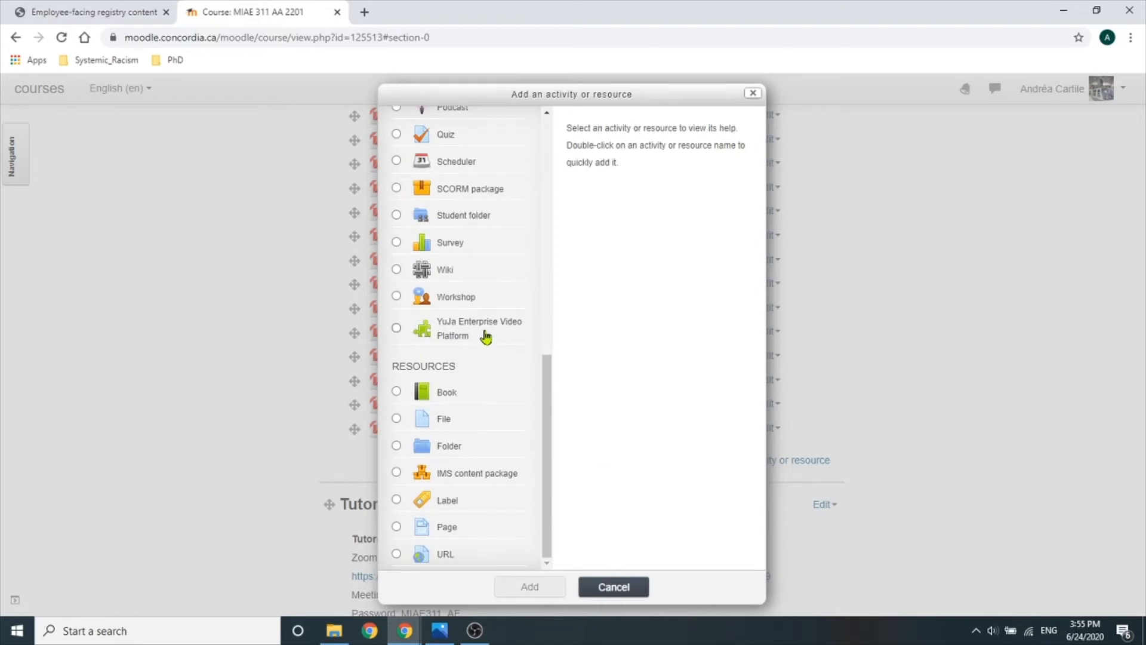
left_click(456, 336)
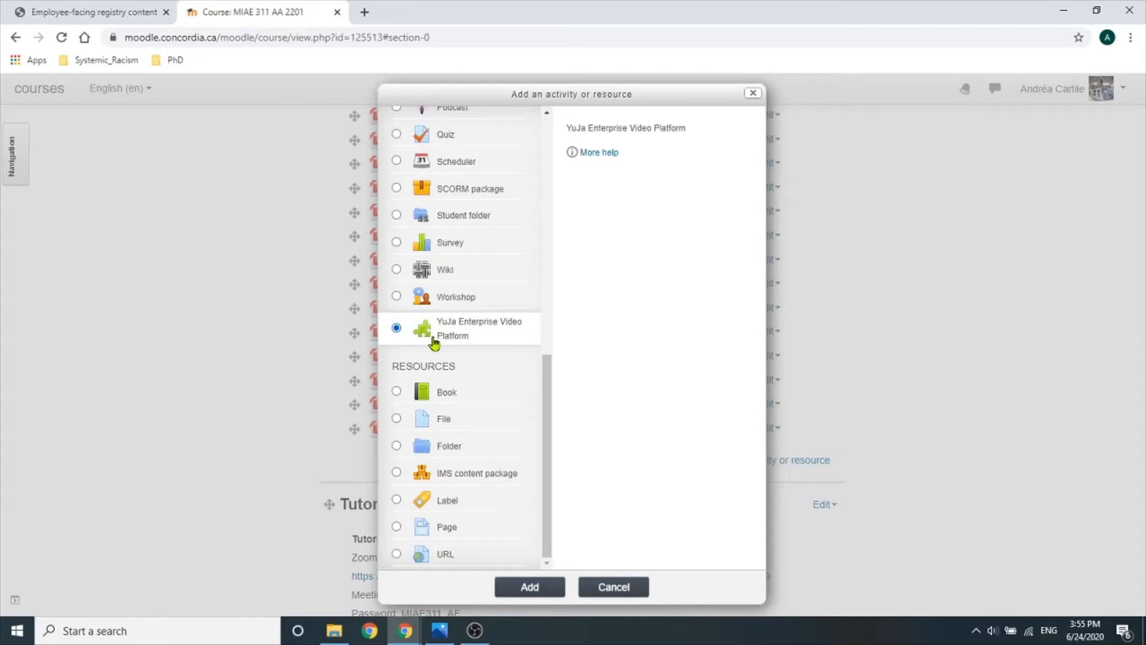
left_click(537, 590)
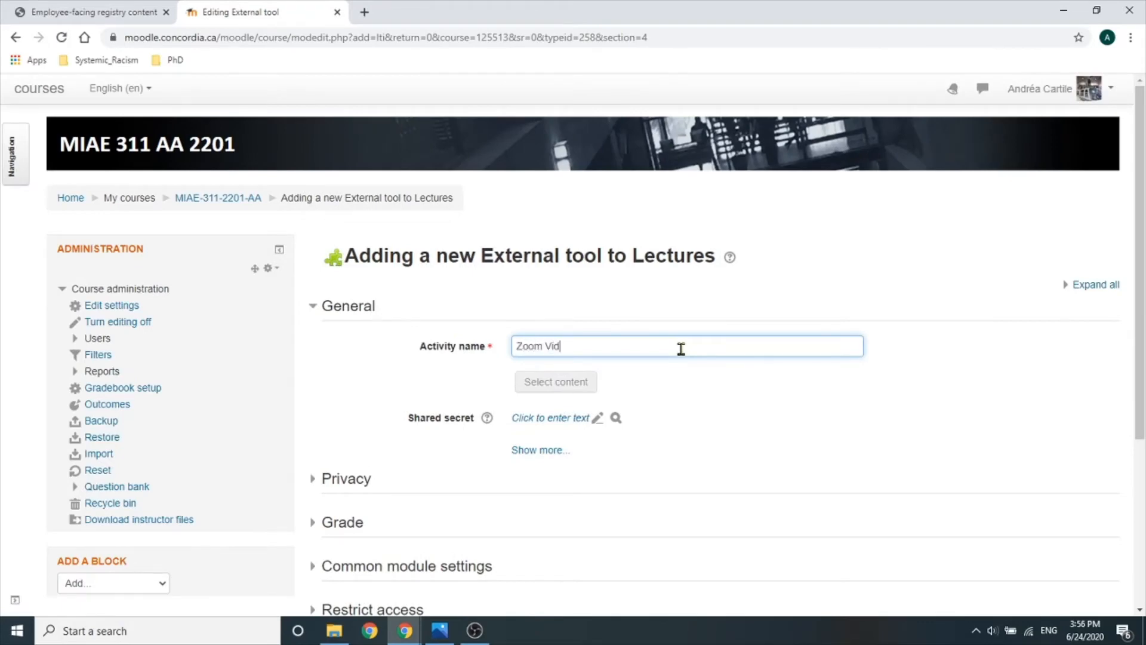
Name the new activity "Zoom Videos" and save it, returning to the course page.
left_click(919, 379)
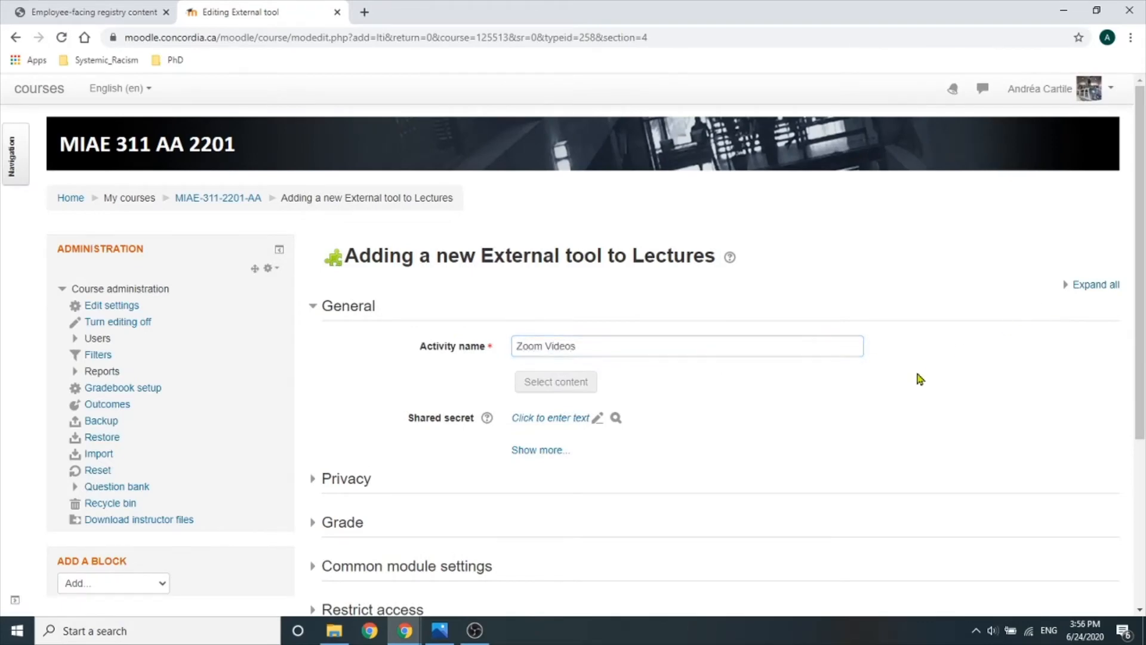
scroll(919, 350, "down", 4)
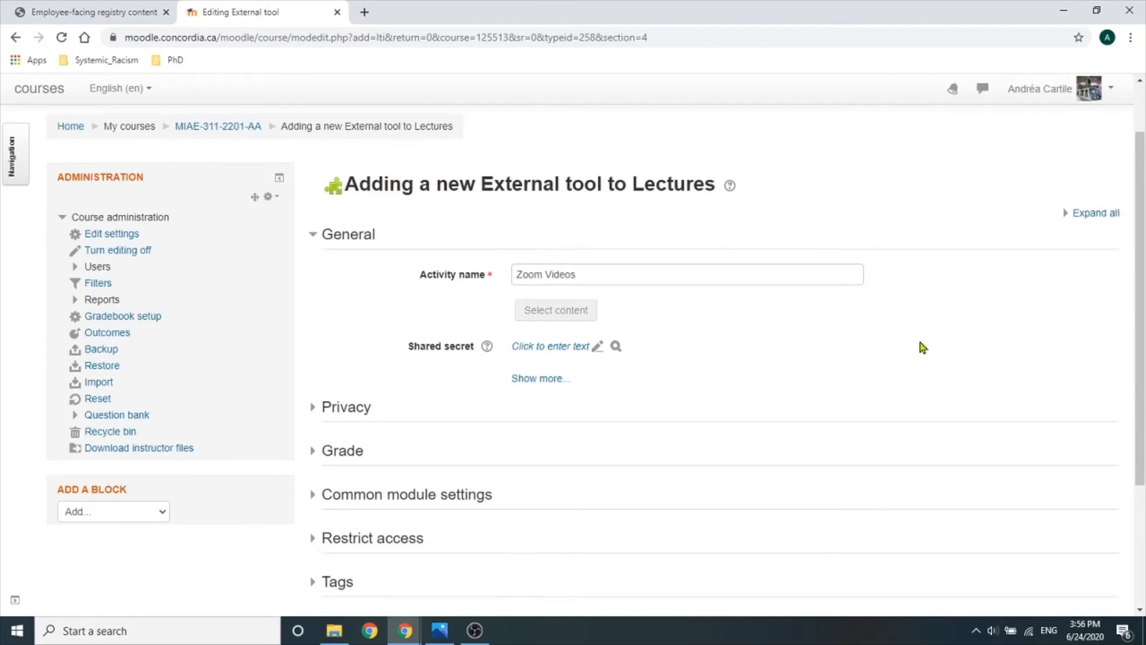
left_click(604, 512)
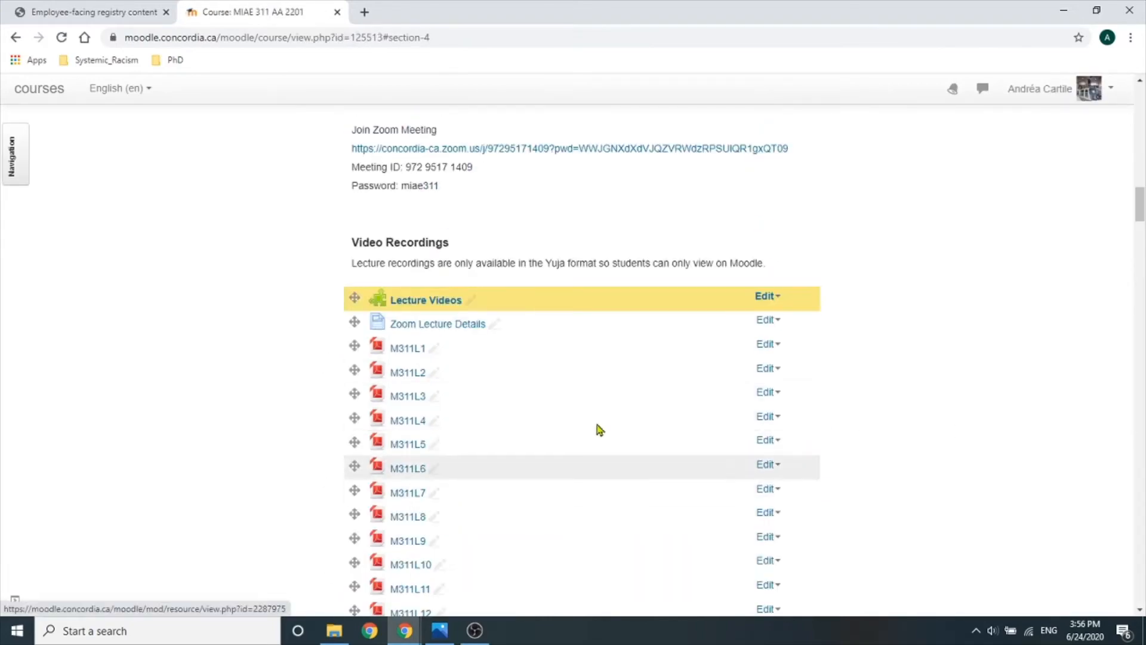
Open the Zoom Videos activity at the end of the Lectures section and enter its MIAE311_Tutorials media folder.
scroll(591, 421, "down", 6)
scroll(406, 250, "up", 1)
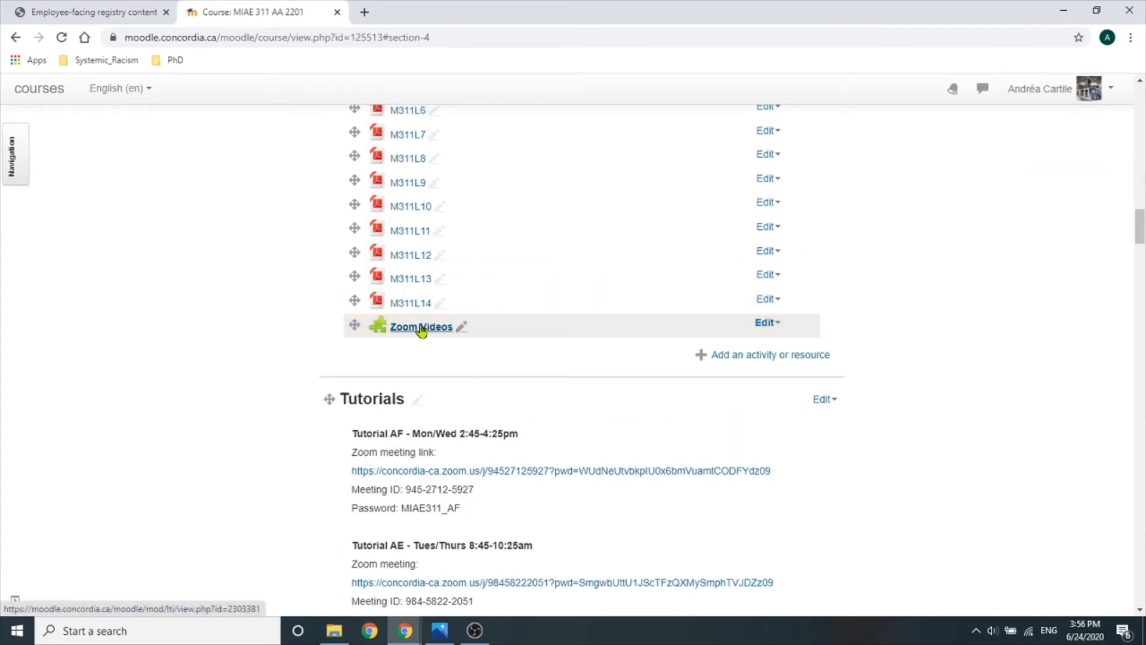
left_click(421, 328)
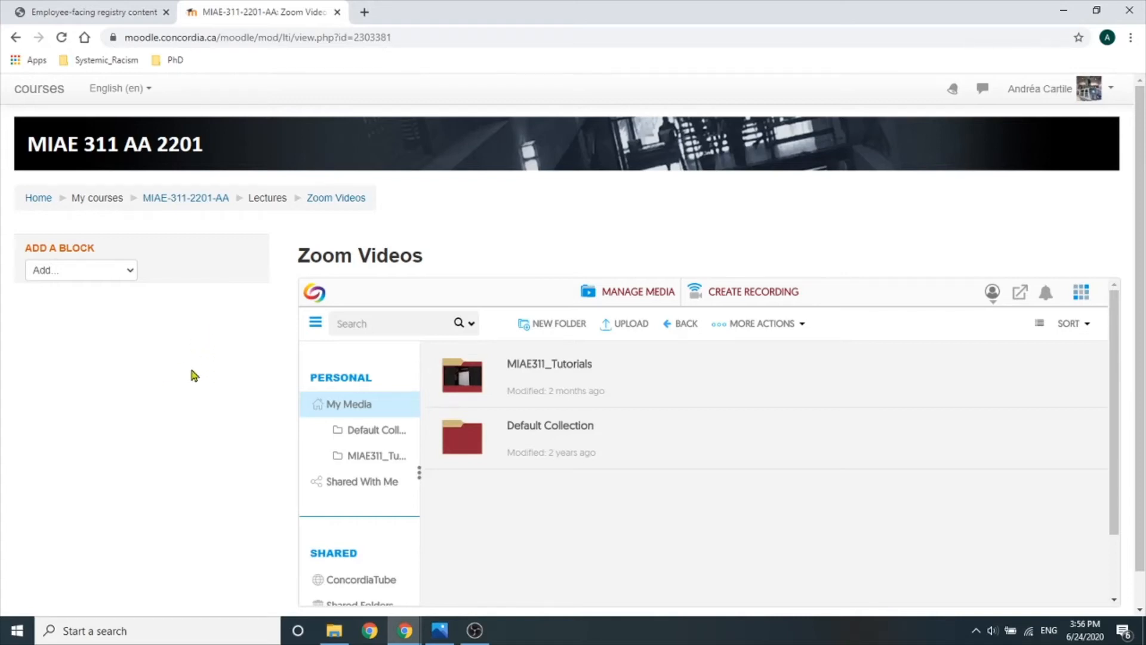
scroll(191, 385, "down", 1)
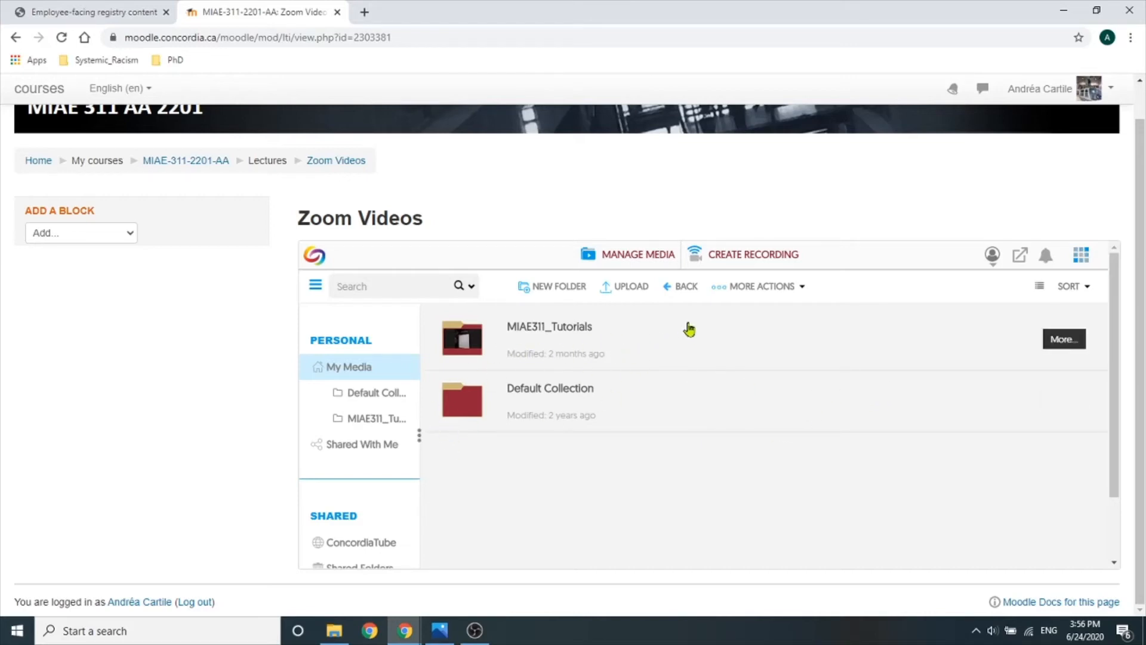
left_click(787, 288)
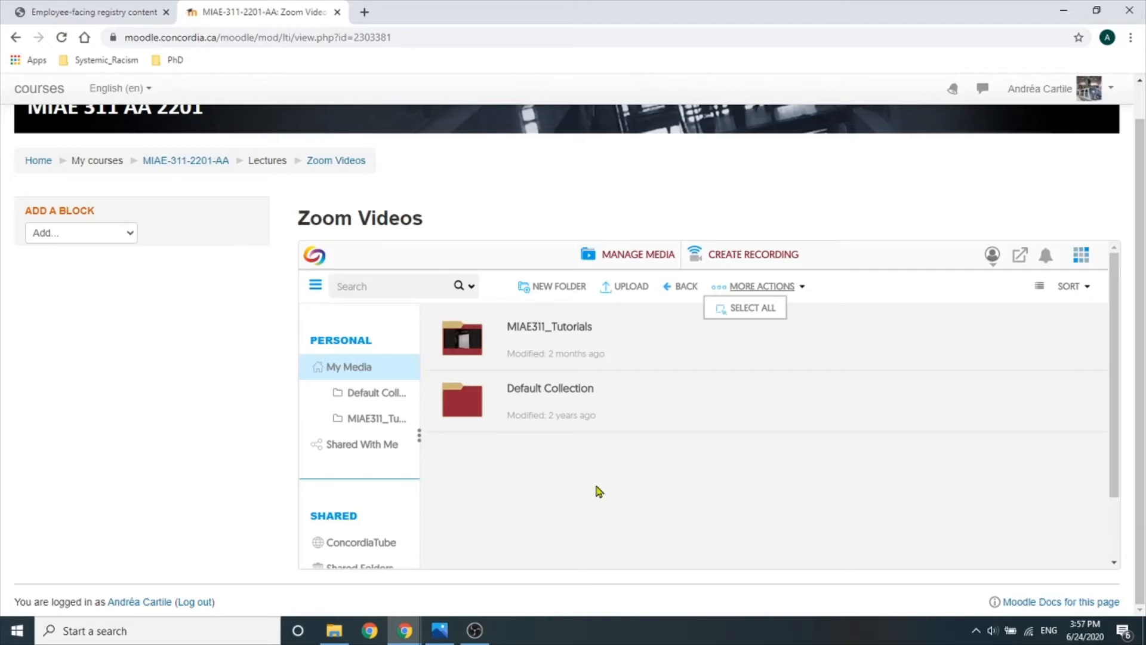
left_click(545, 331)
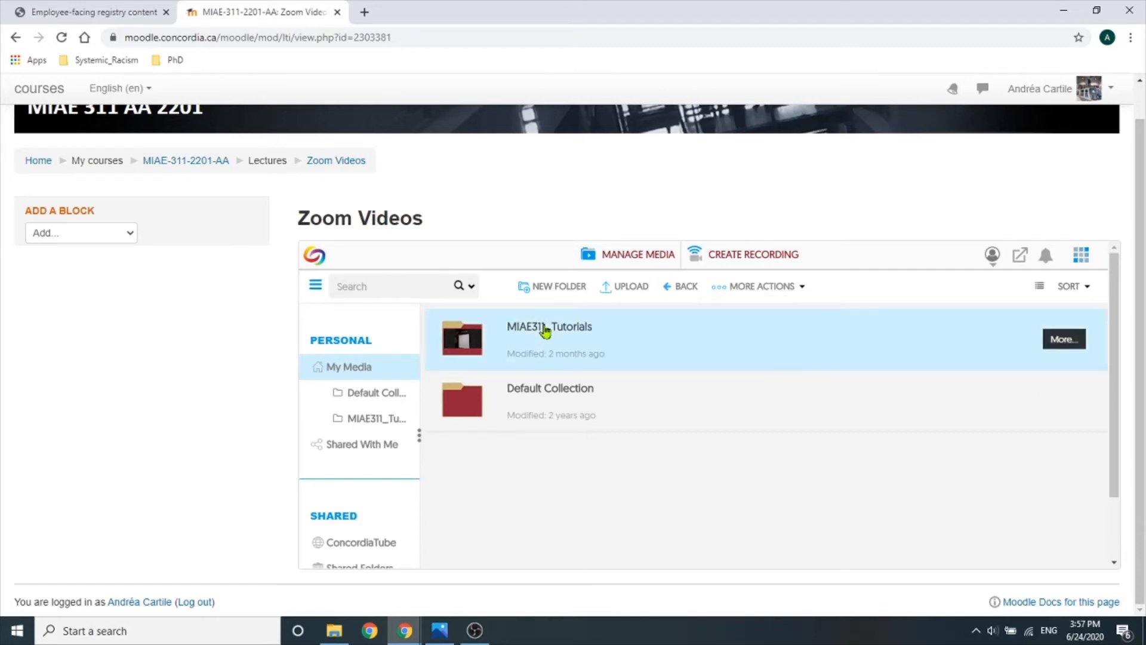
left_click(545, 331)
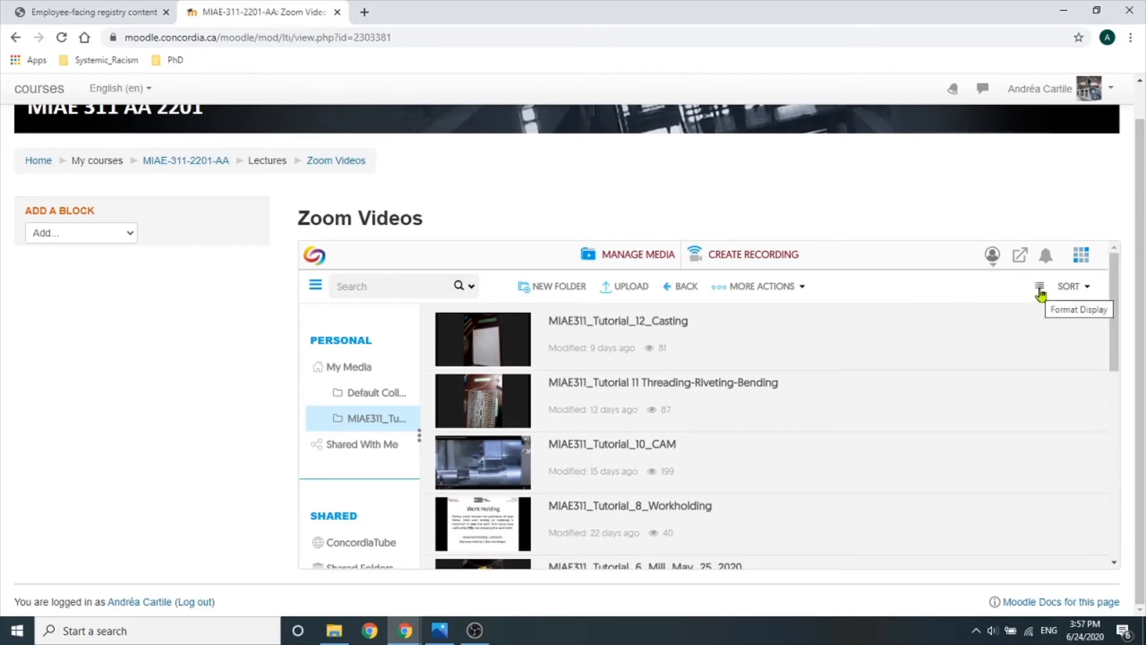
Sort the tutorial videos in the folder alphabetically and look through the reordered list.
left_click(1085, 287)
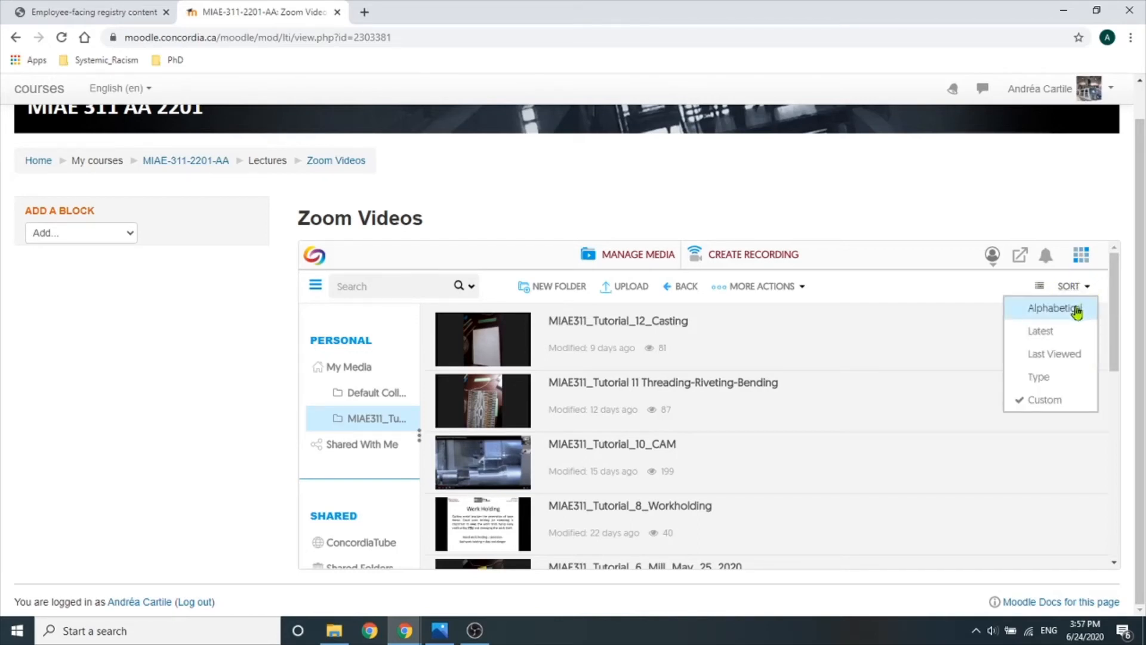
left_click(1078, 309)
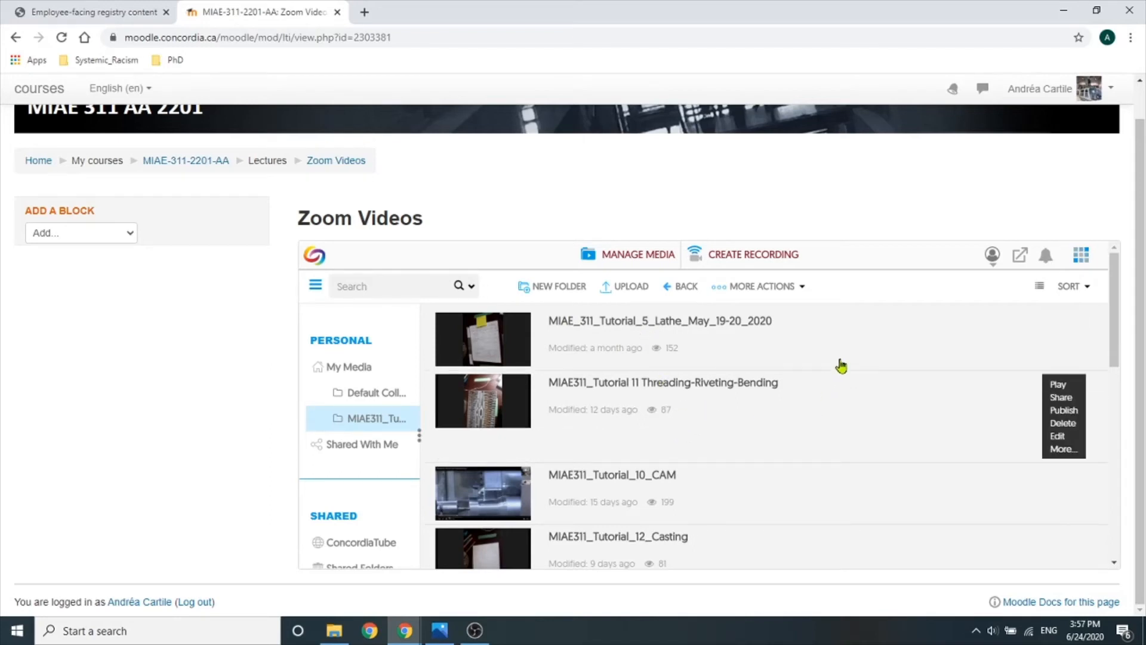
scroll(869, 394, "down", 5)
scroll(880, 404, "up", 5)
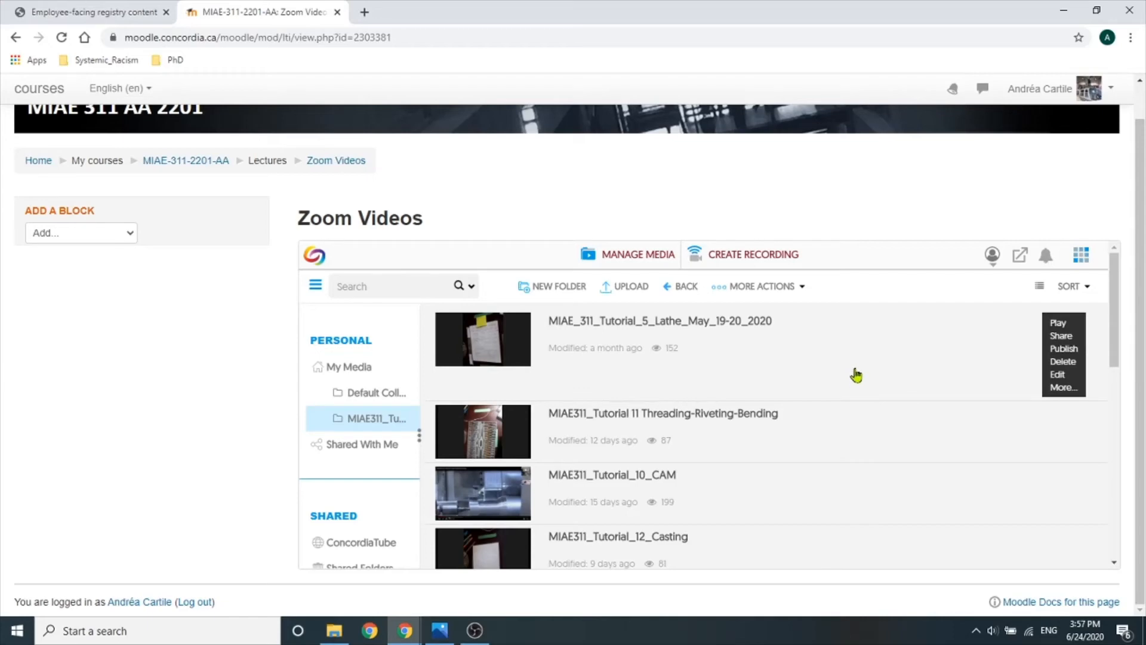
left_click(626, 290)
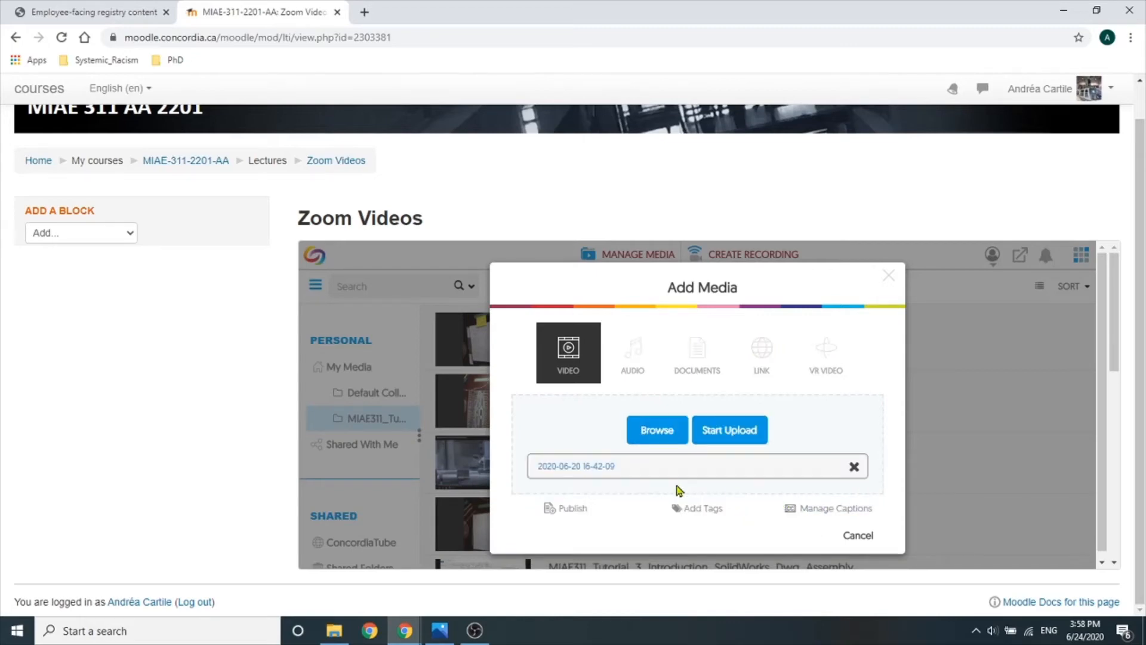
left_click(760, 437)
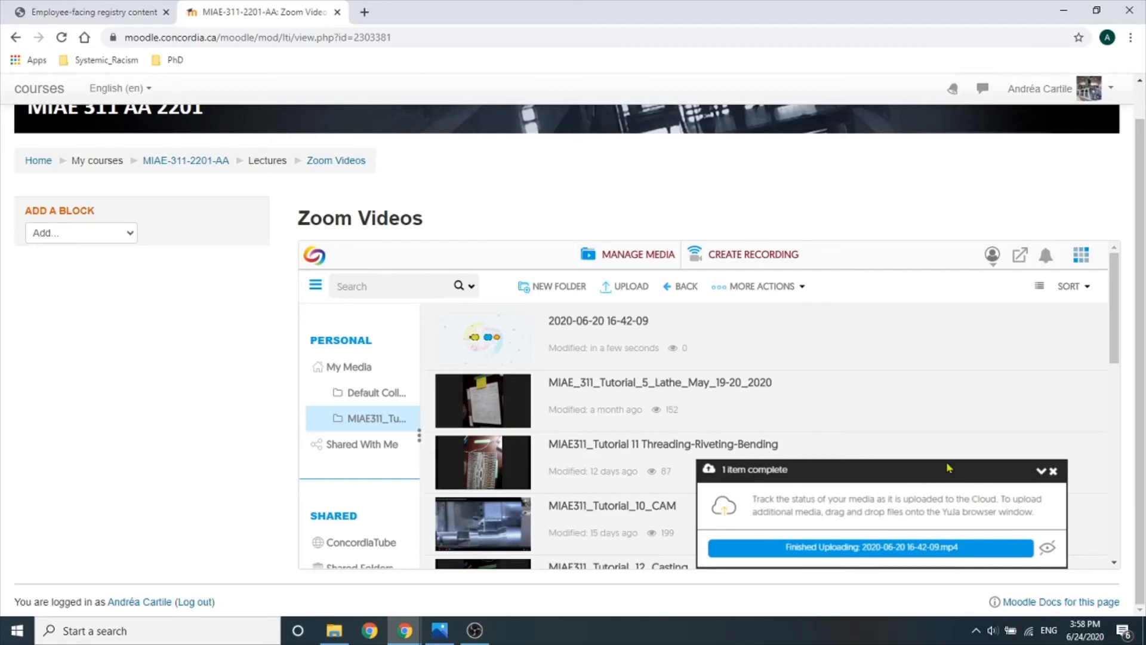
mouse_move(685, 347)
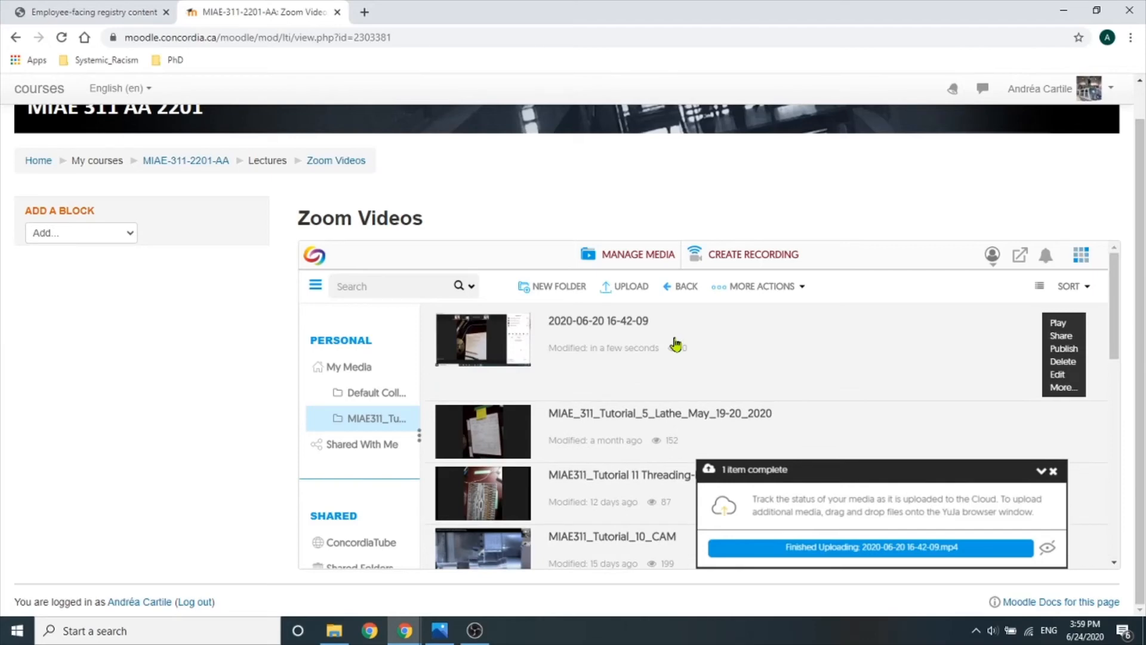
left_click(1070, 350)
scroll(836, 384, "down", 3)
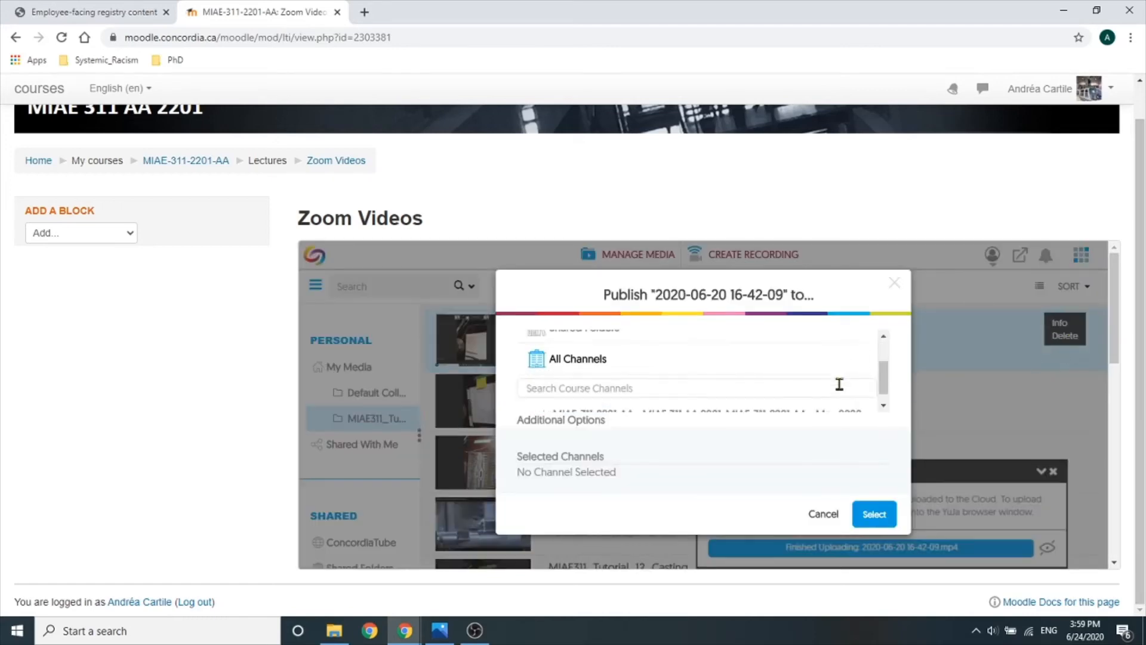
left_click(783, 400)
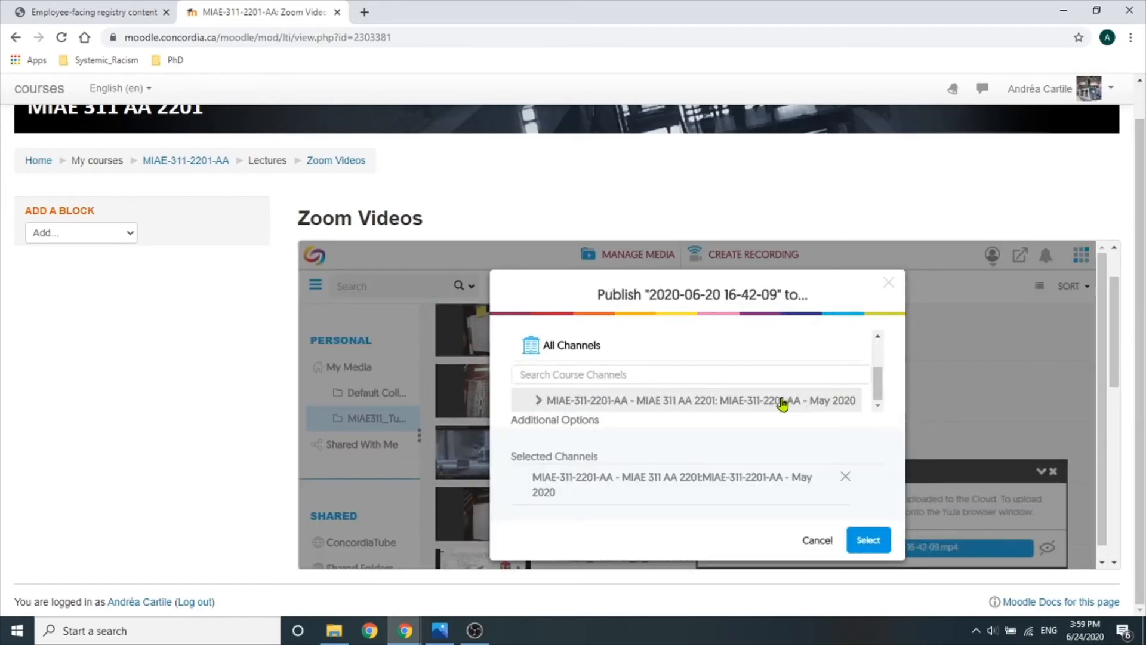
left_click(868, 540)
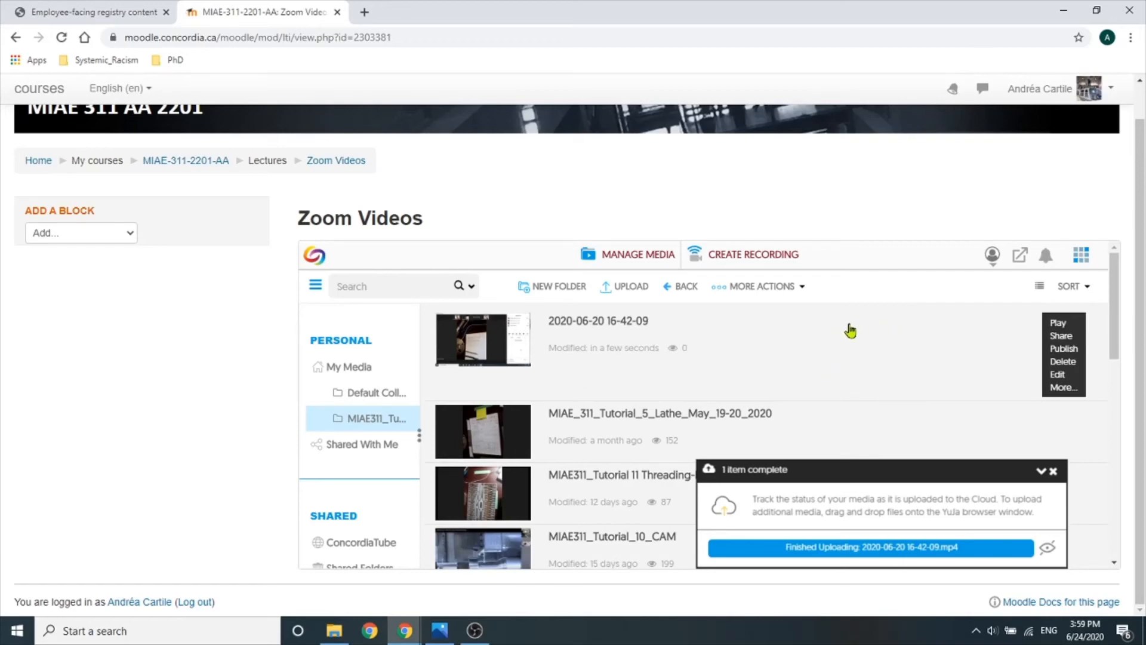
left_click(1065, 388)
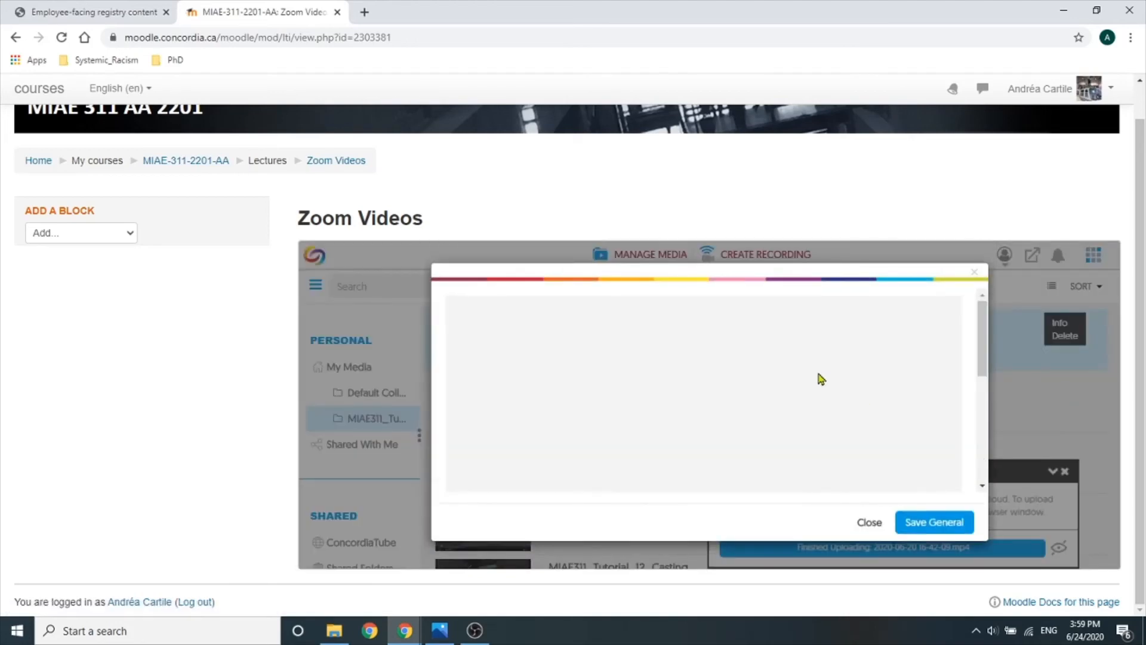
scroll(555, 394, "down", 2)
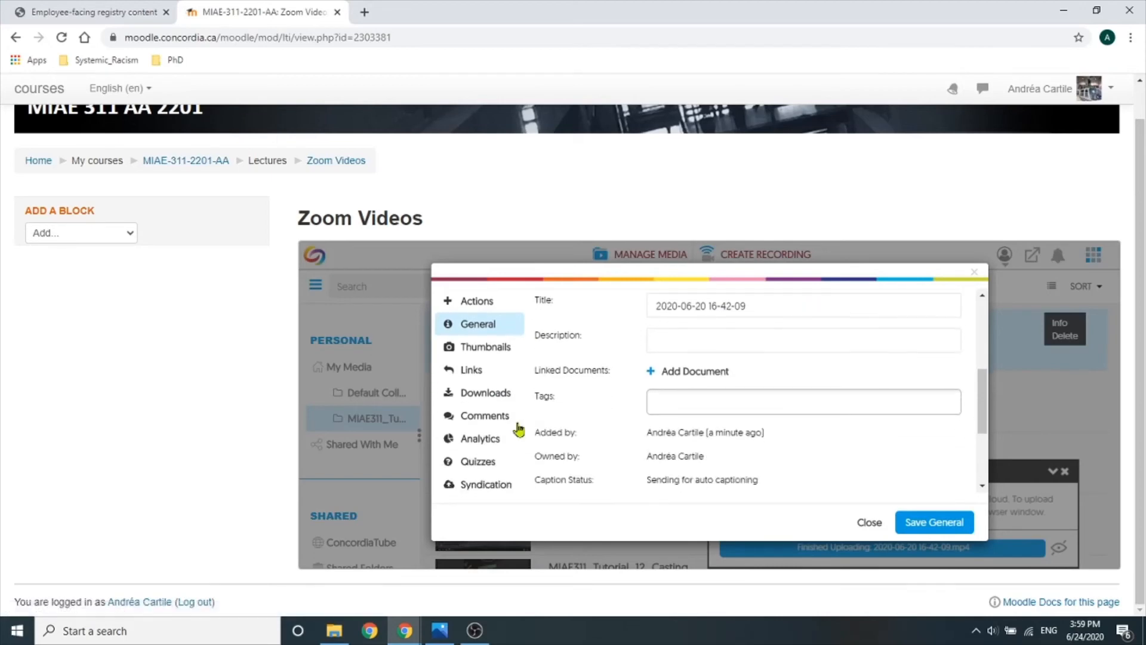
left_click(468, 371)
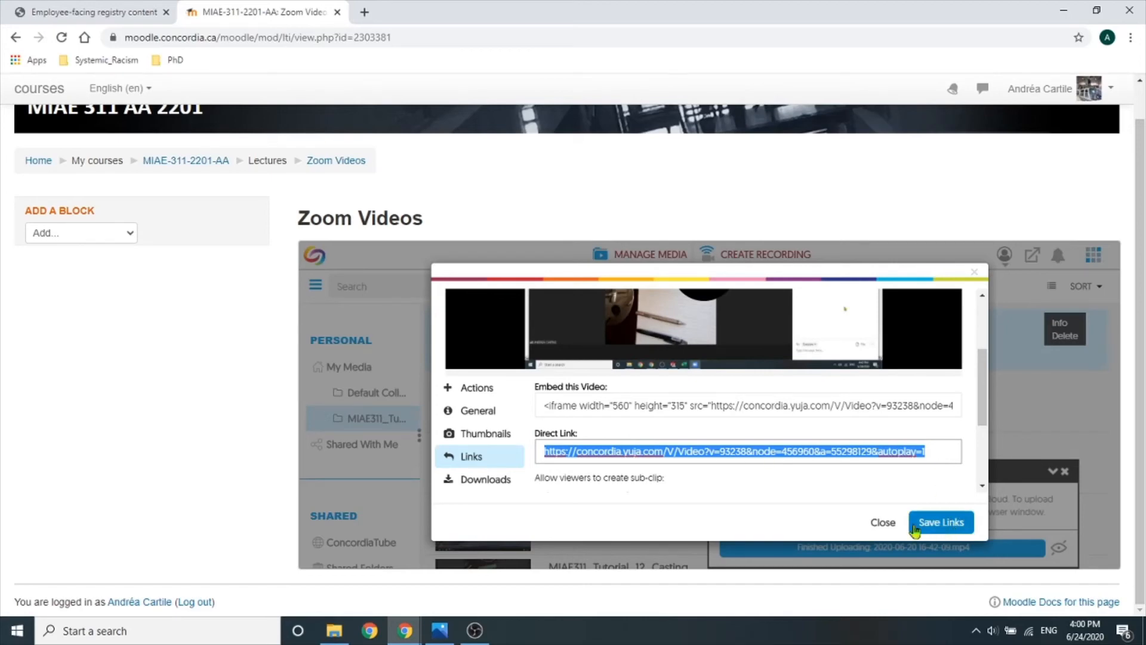
left_click(883, 524)
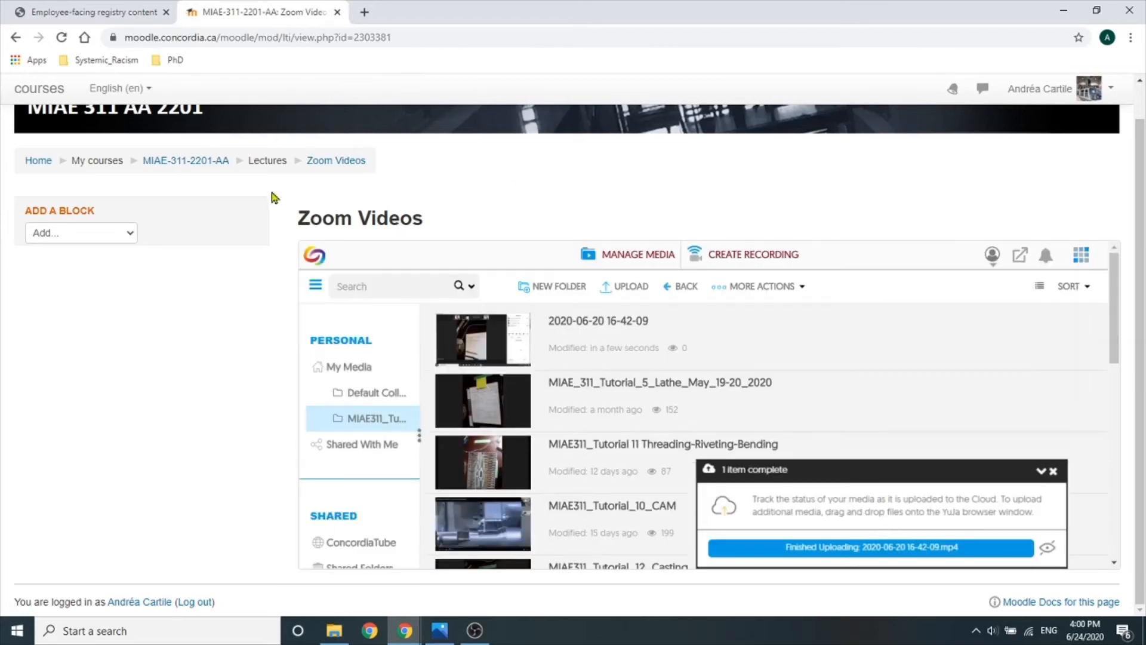
Return to the MIAE-311-2201-AA course page and play the linked "Tutorial 2: SolidWorks Part 1 - Intermediate Video" from the tutorials section.
left_click(185, 160)
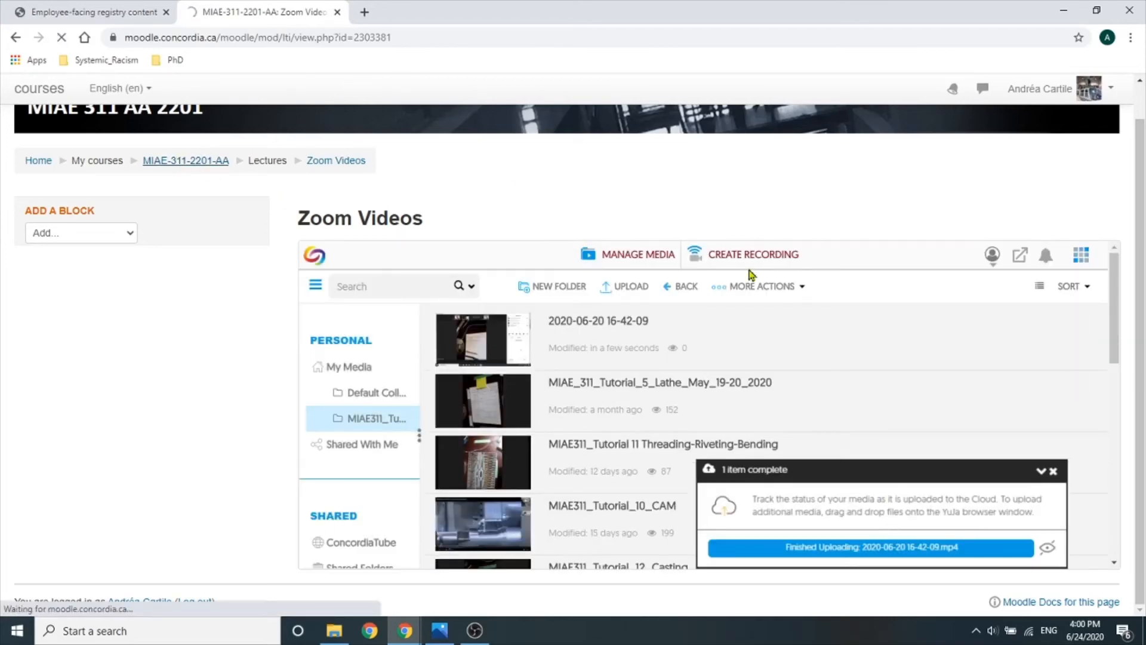
mouse_move(914, 351)
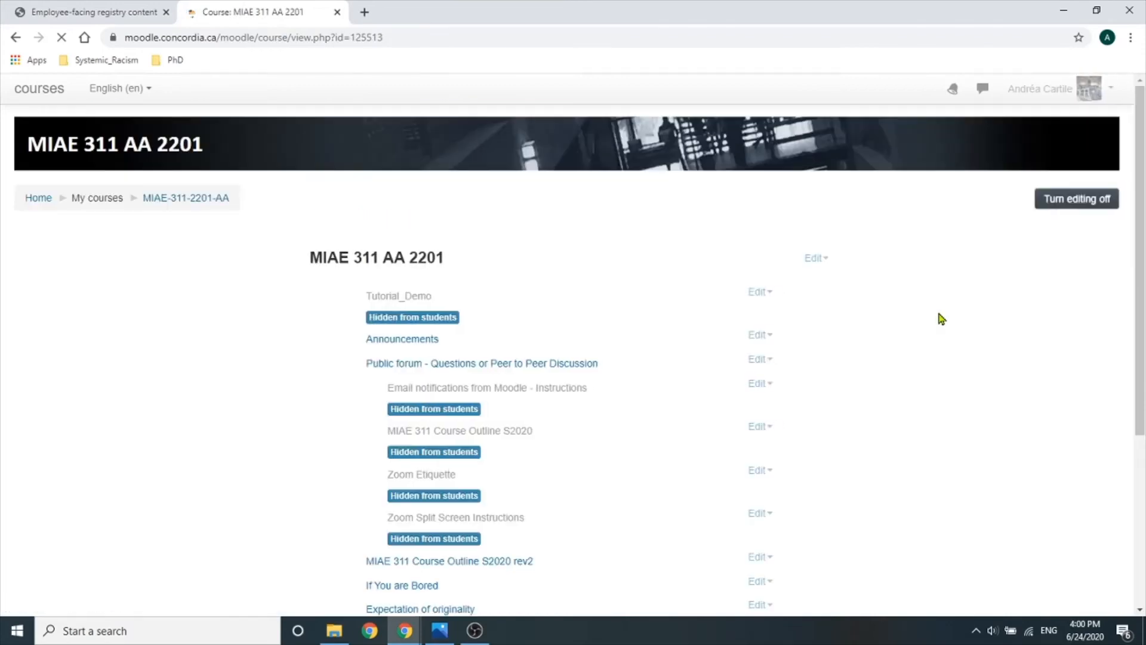
scroll(835, 361, "down", 15)
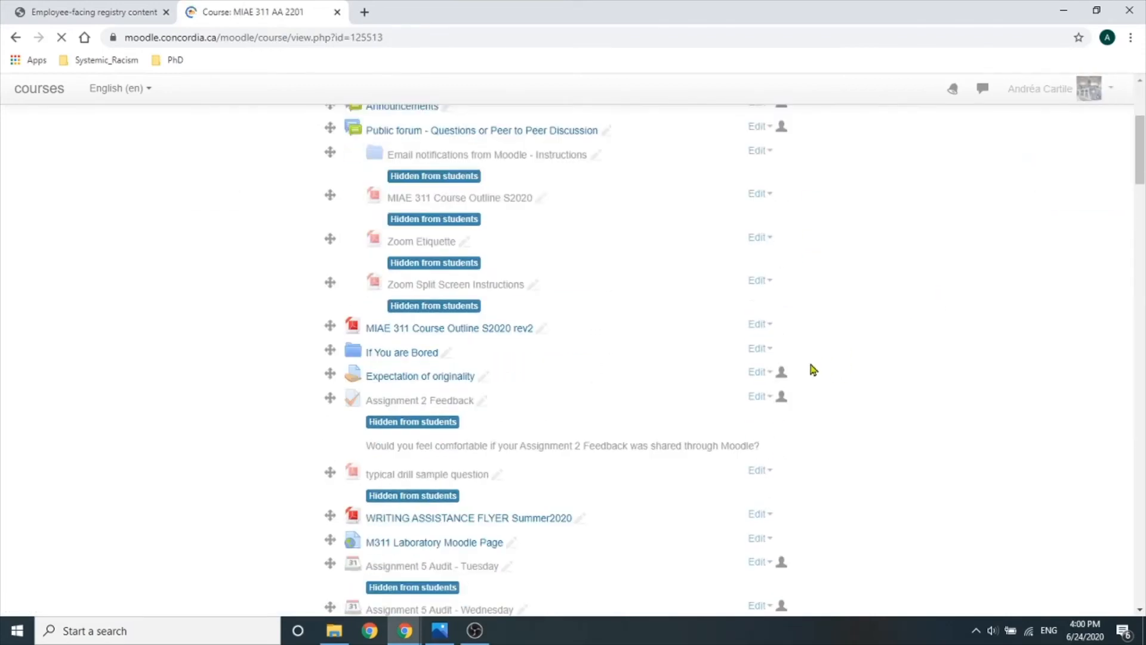
scroll(805, 353, "down", 20)
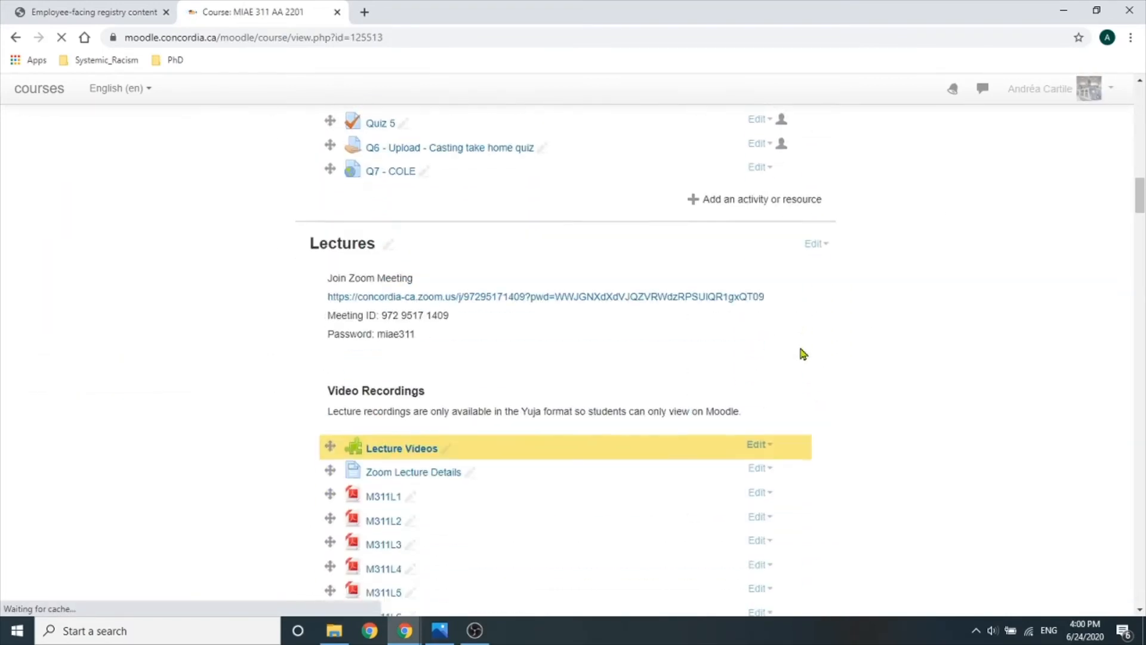
scroll(804, 353, "down", 5)
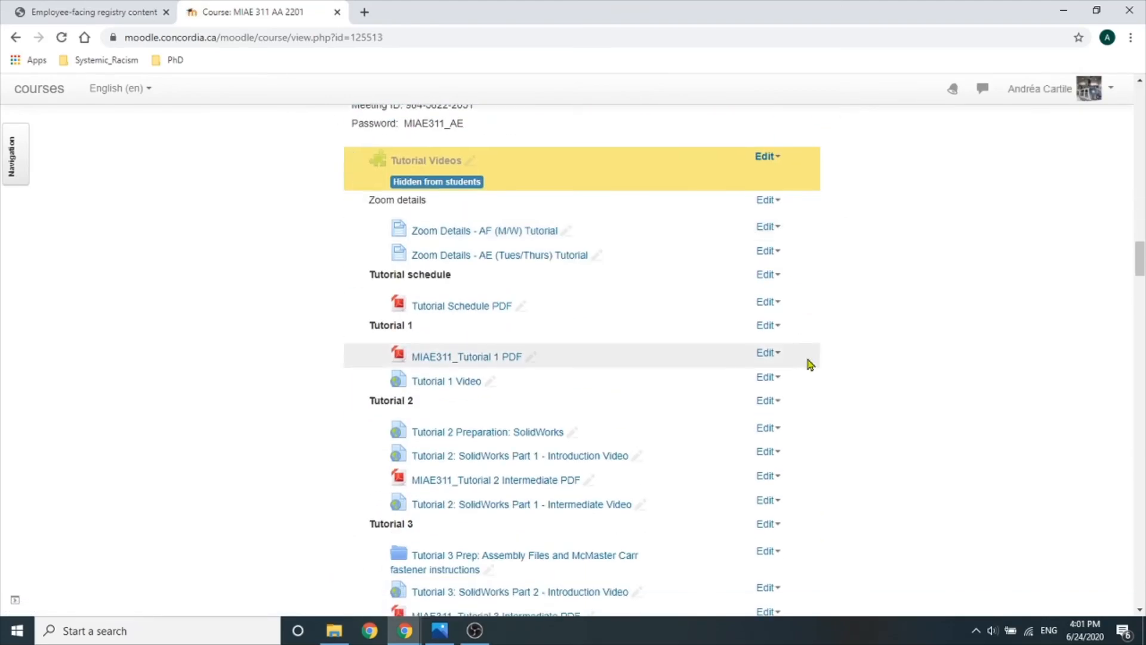
scroll(690, 278, "down", 2)
scroll(877, 400, "up", 2)
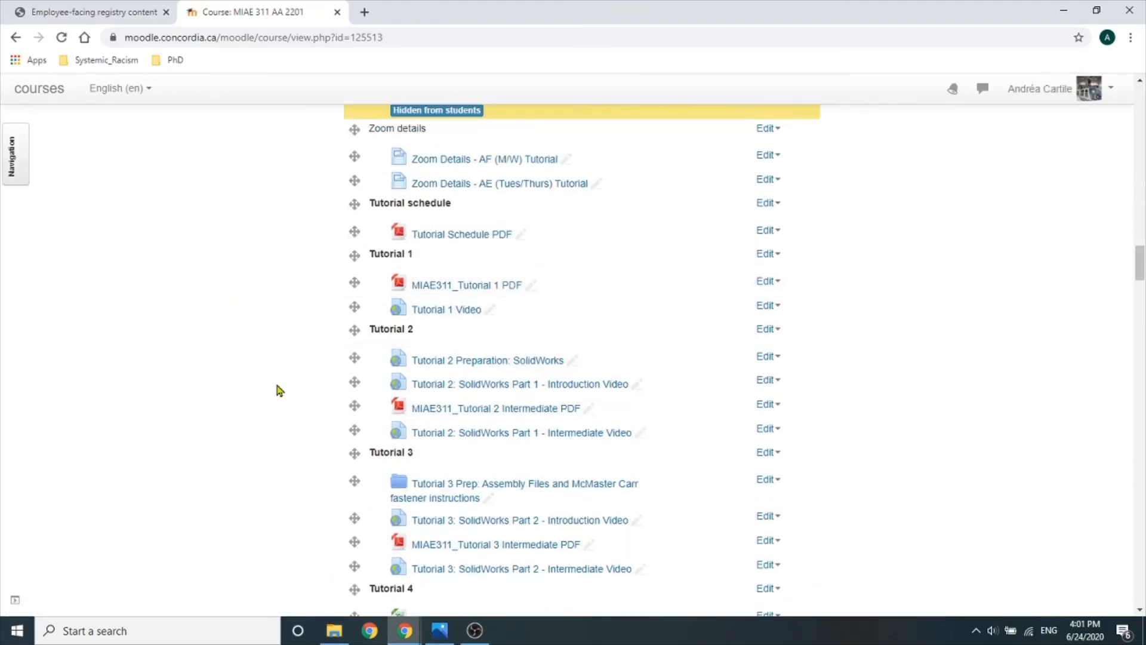
scroll(233, 362, "down", 2)
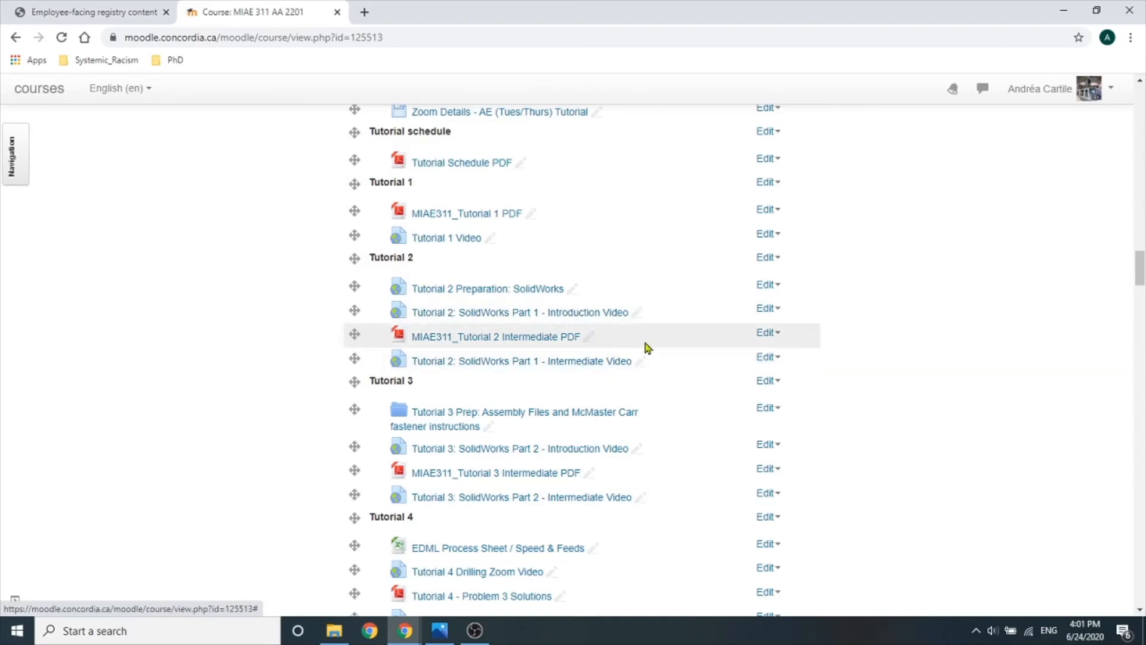
left_click(588, 362)
left_click(385, 8)
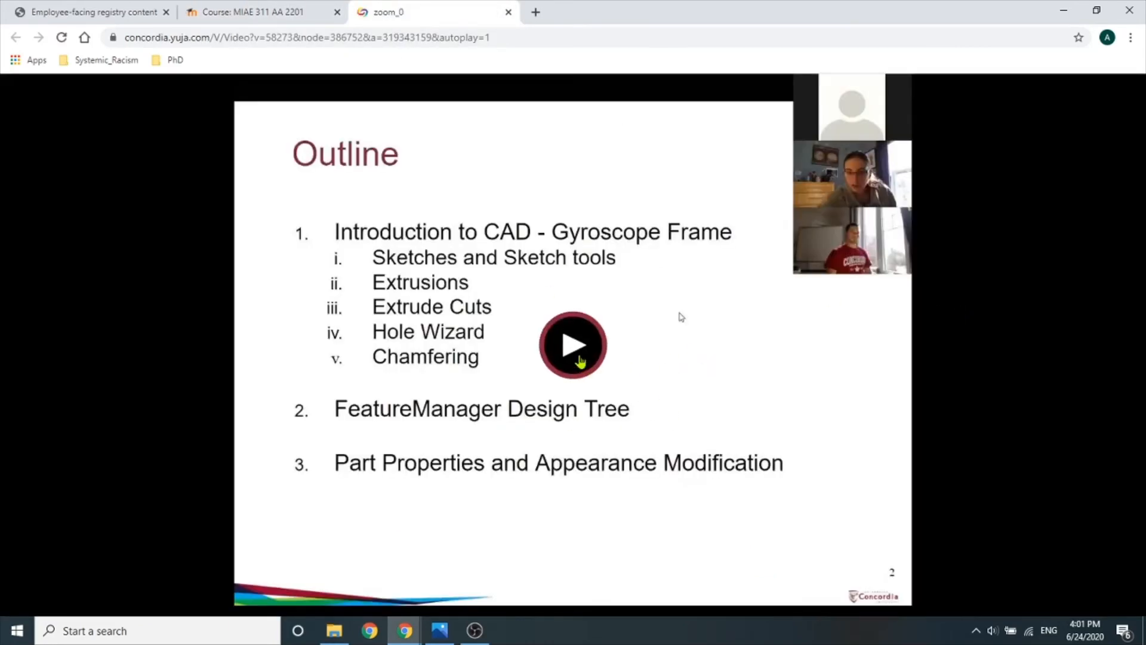
left_click(573, 345)
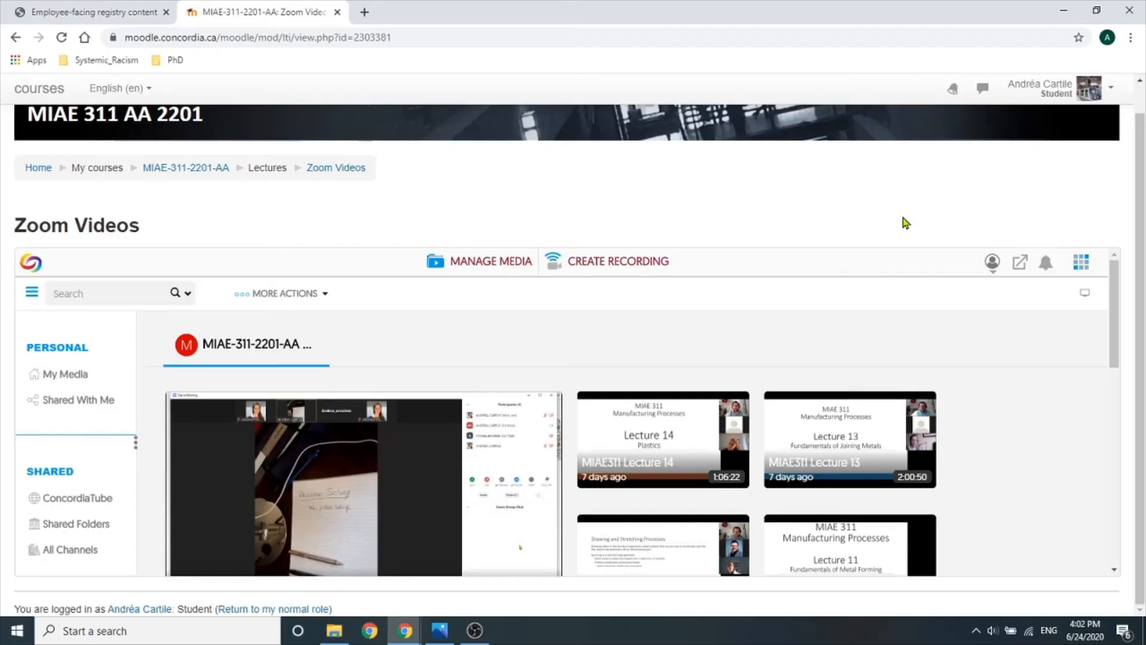
Look through the lecture and tutorial videos published in the MIAE-311-2201-AA channel as a student sees them.
scroll(991, 347, "down", 4)
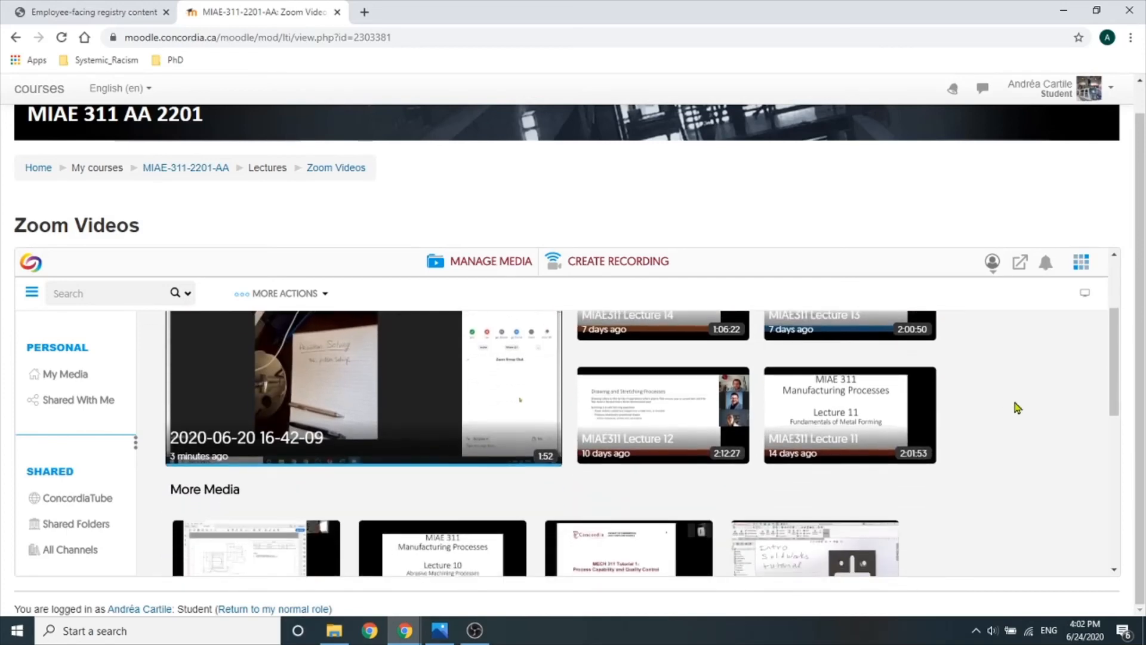
scroll(1017, 404, "down", 6)
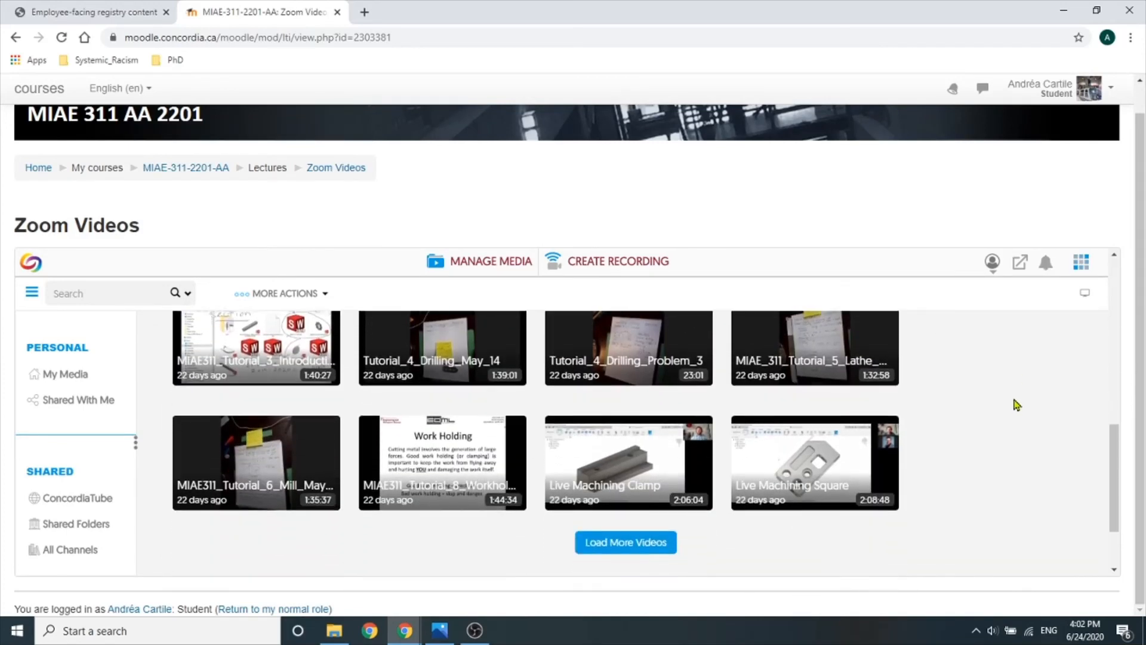
scroll(1017, 410, "up", 8)
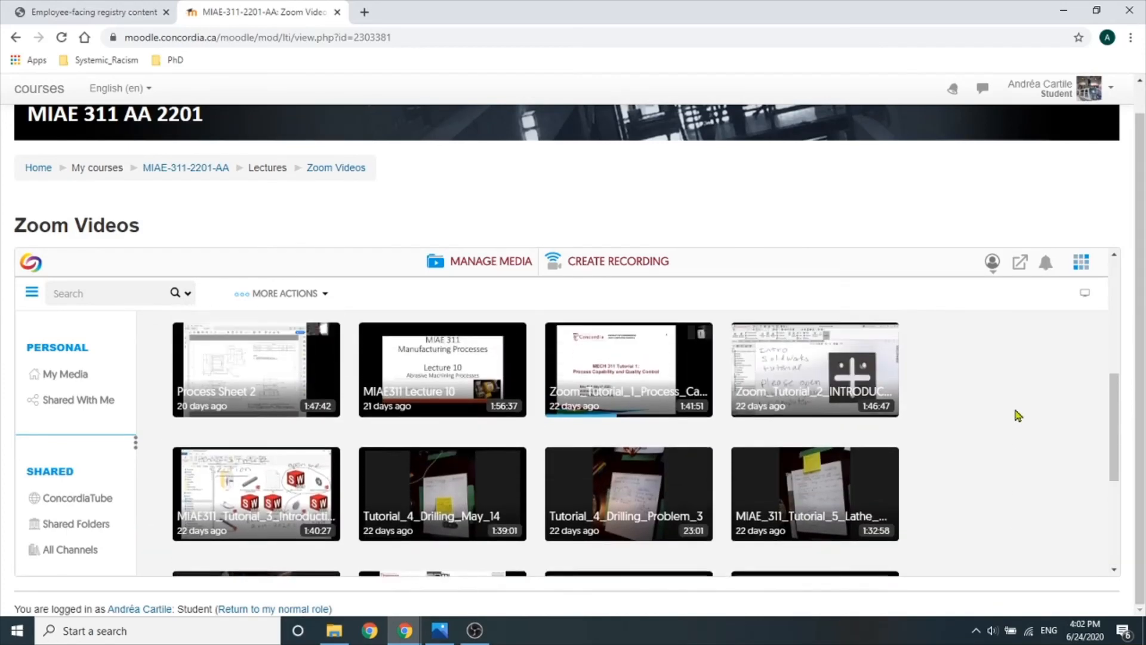
scroll(1018, 415, "up", 4)
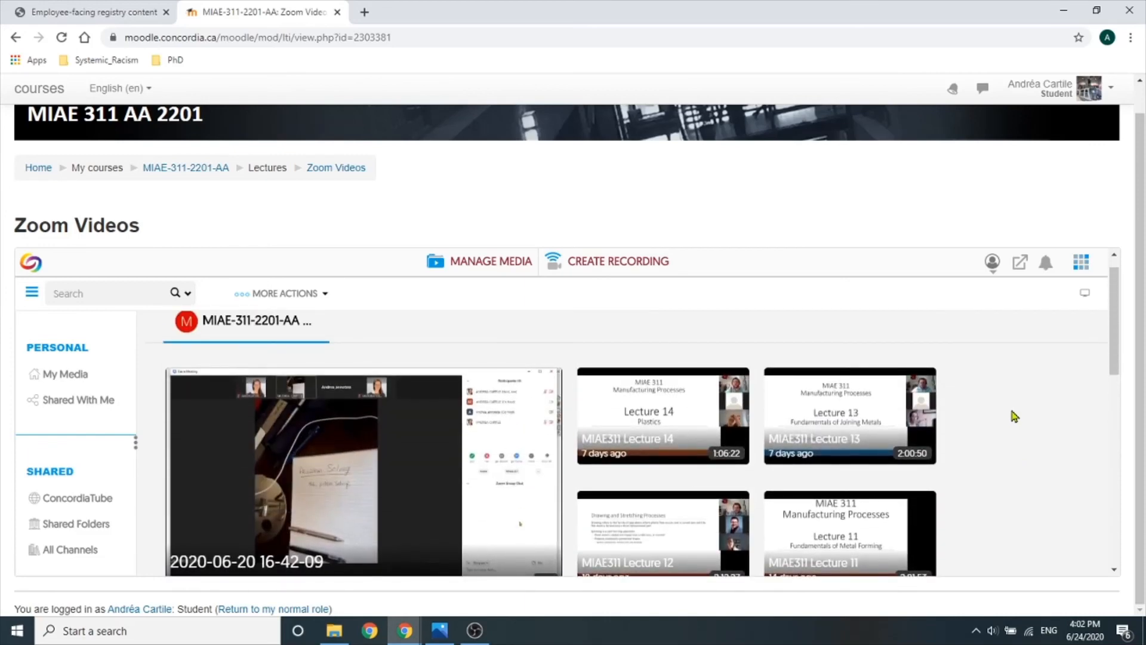
scroll(1019, 412, "down", 1)
scroll(1020, 412, "up", 2)
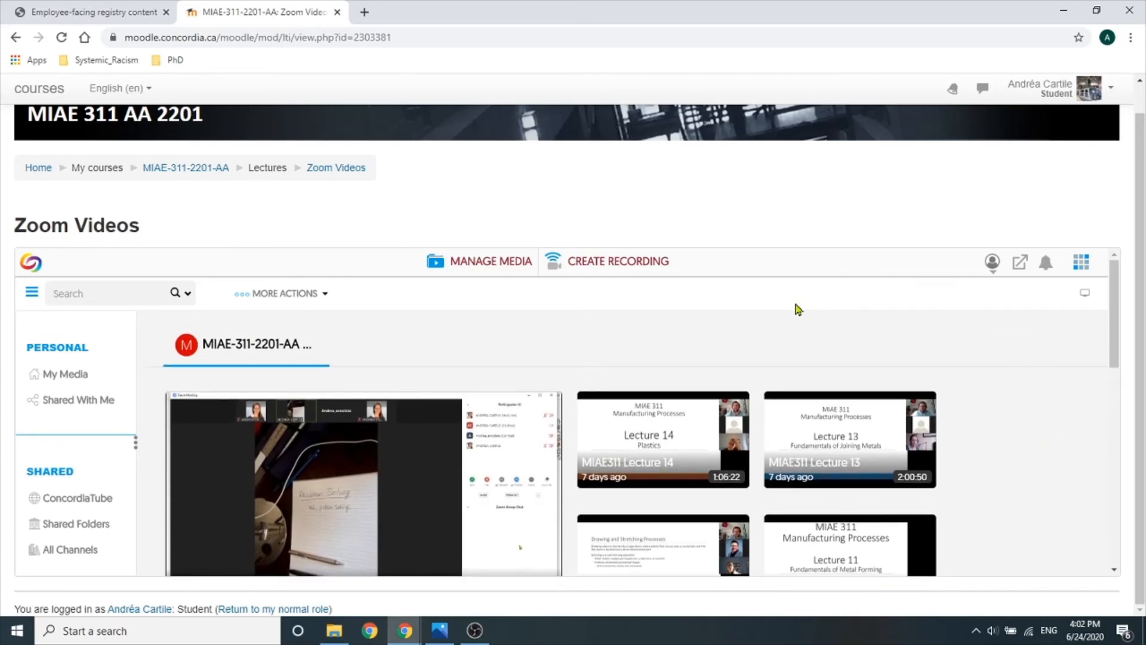
Show the channel's videos as a list and sort them alphabetically.
left_click(1086, 297)
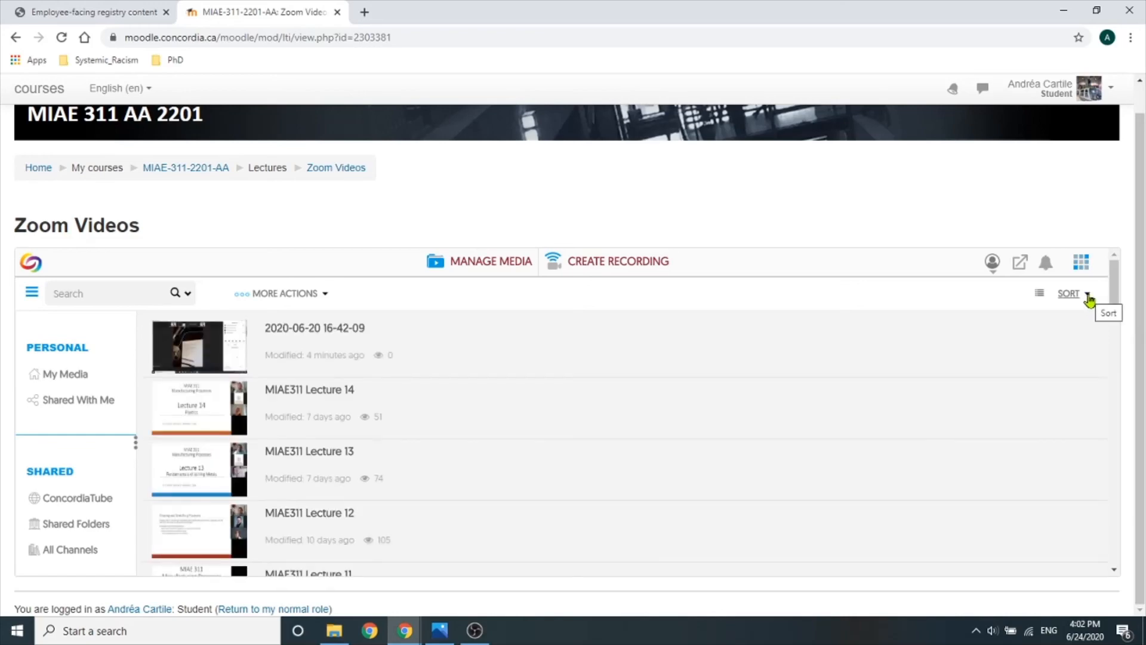
left_click(1087, 296)
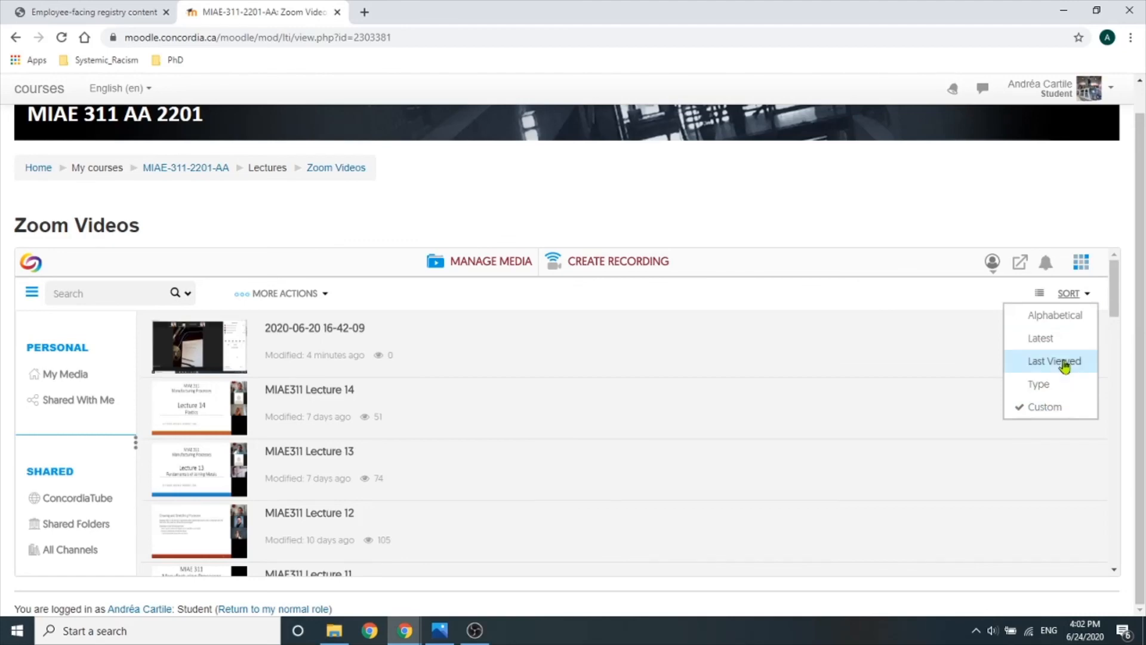
left_click(1070, 327)
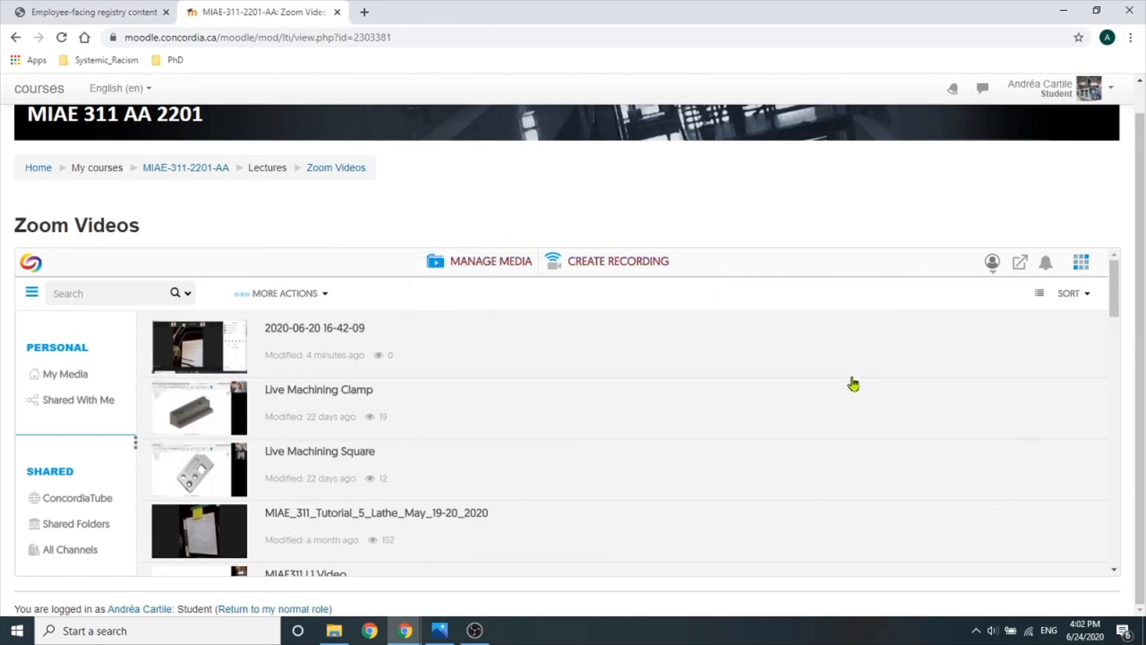
Examine the order and names of the videos in the alphabetically sorted channel list.
scroll(525, 399, "down", 1)
scroll(493, 404, "up", 1)
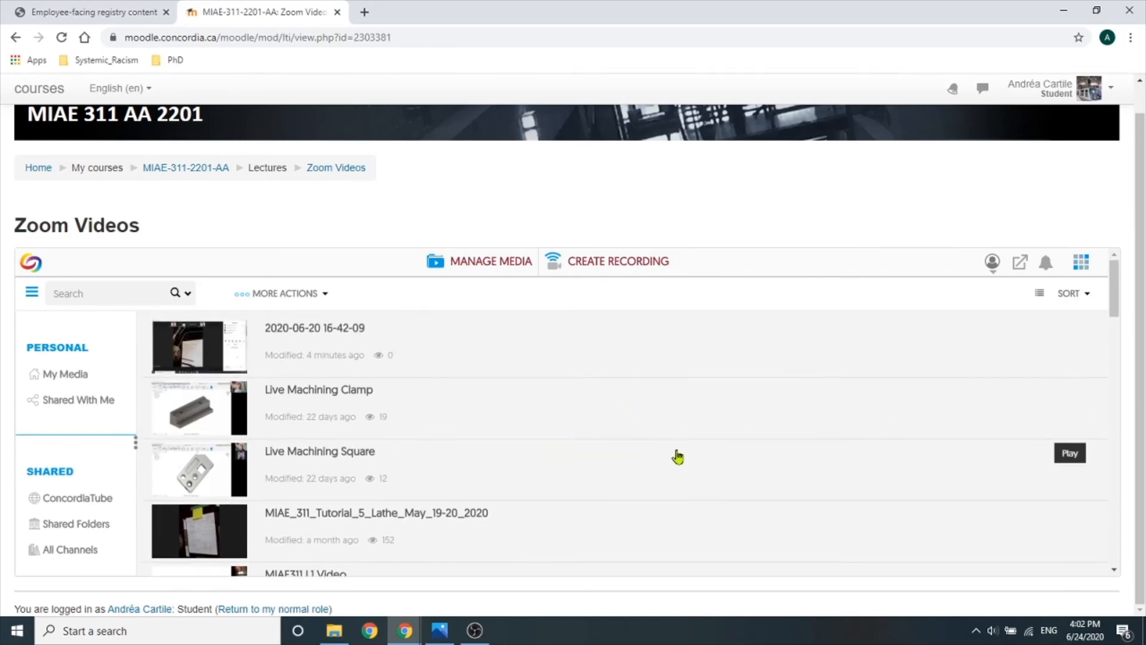
scroll(675, 455, "up", 1)
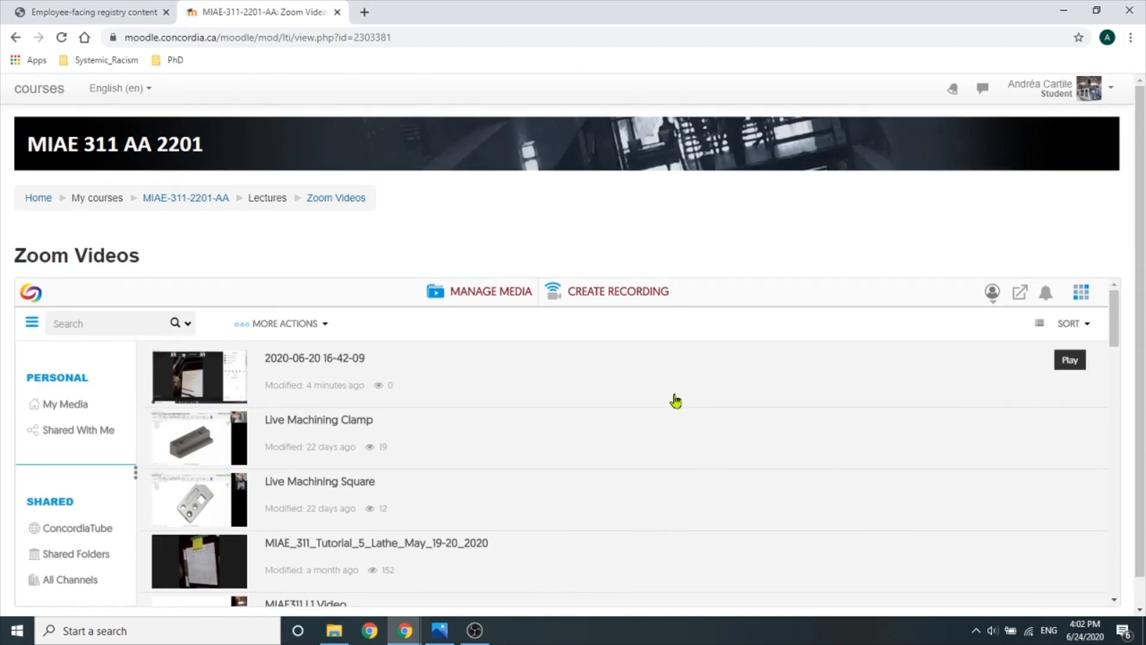
scroll(662, 454, "down", 1)
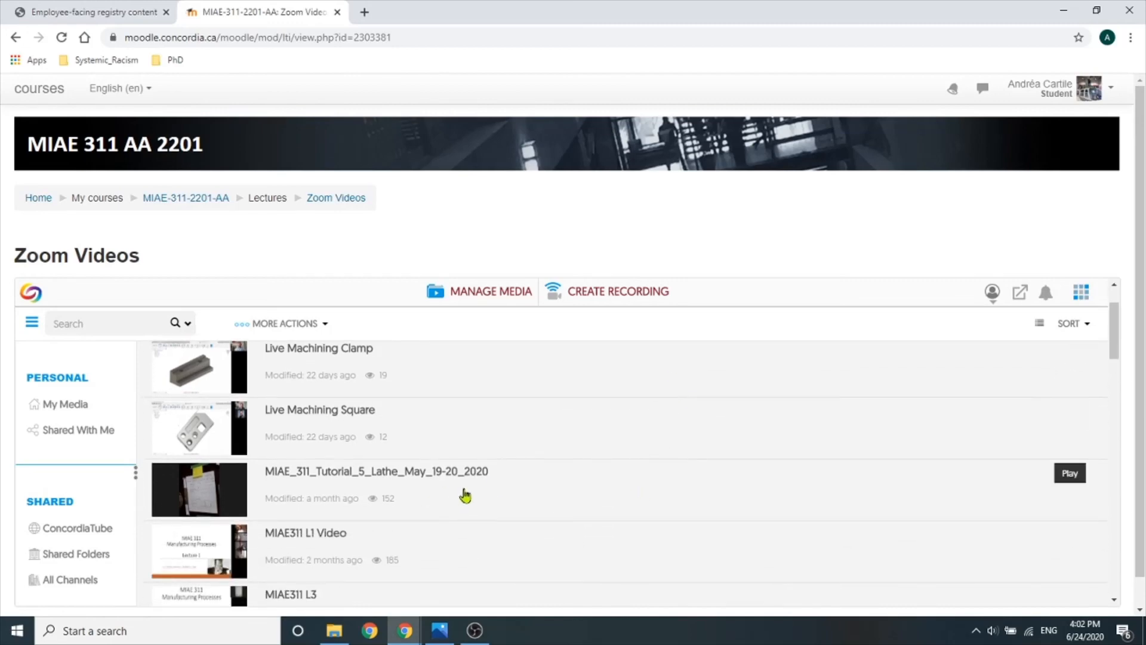
scroll(520, 471, "down", 1)
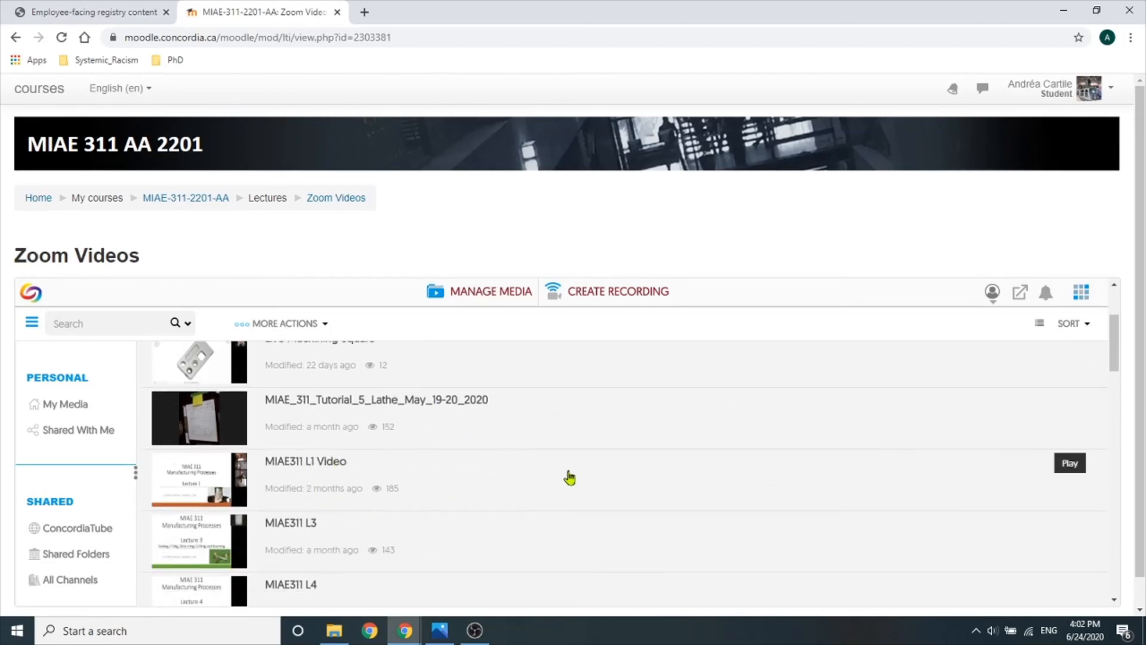
scroll(570, 477, "up", 1)
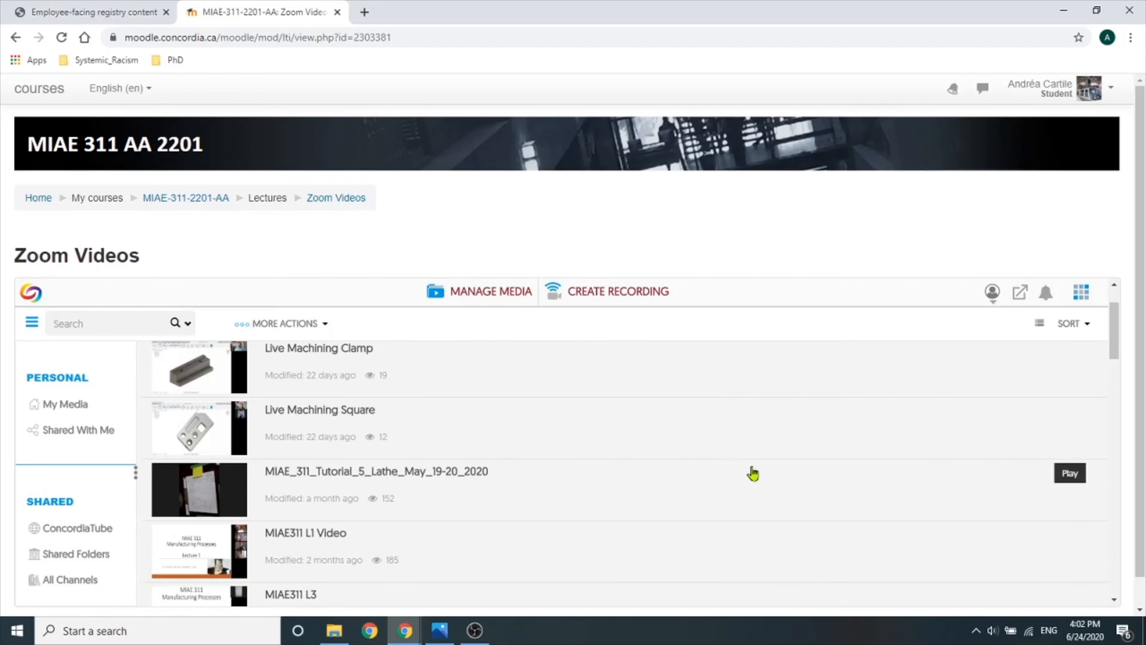
scroll(776, 478, "up", 1)
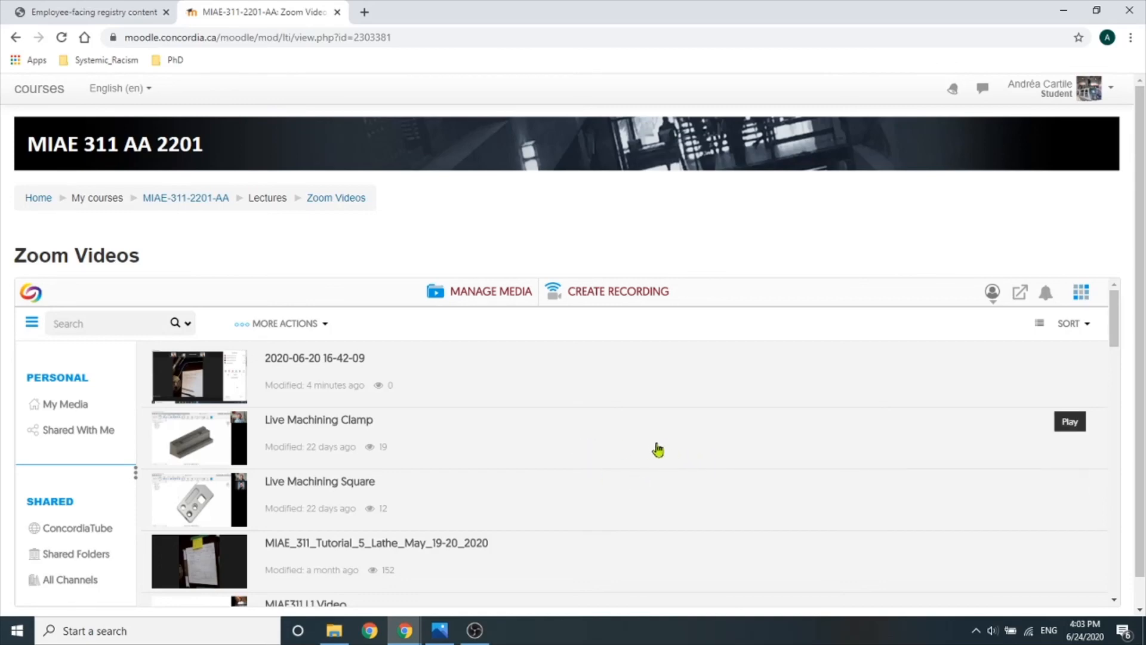
scroll(619, 516, "down", 1)
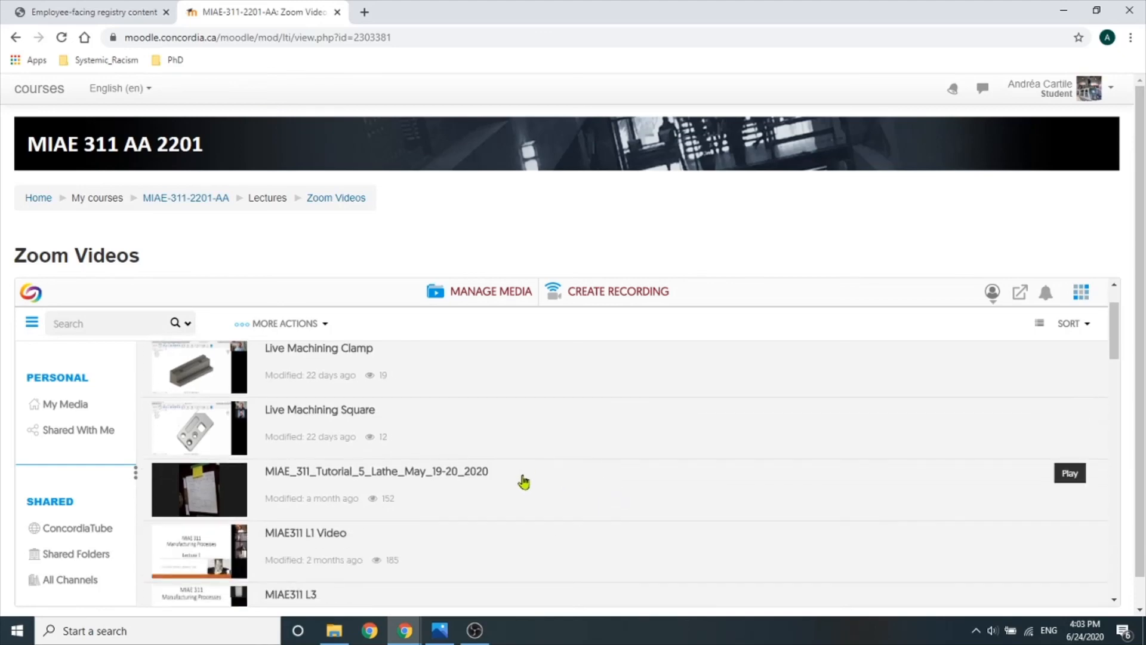